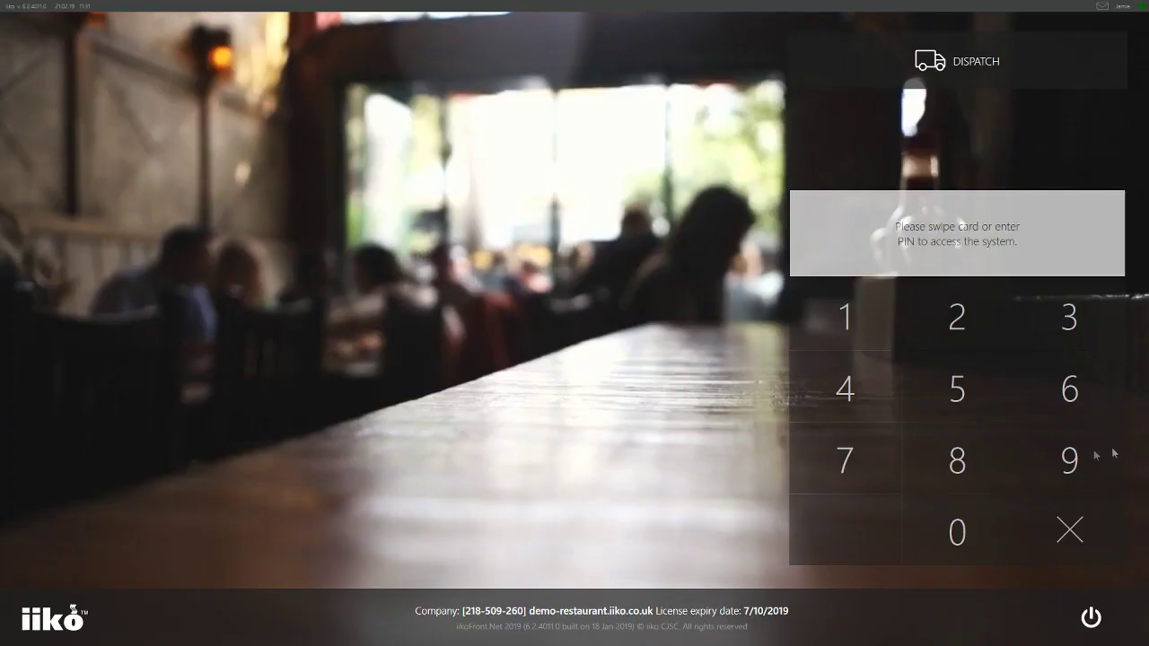
# Sign in with the staff PIN and start a table 25 order for 2 guests.
pyautogui.click(959, 465)
pyautogui.click(969, 413)
pyautogui.click(859, 462)
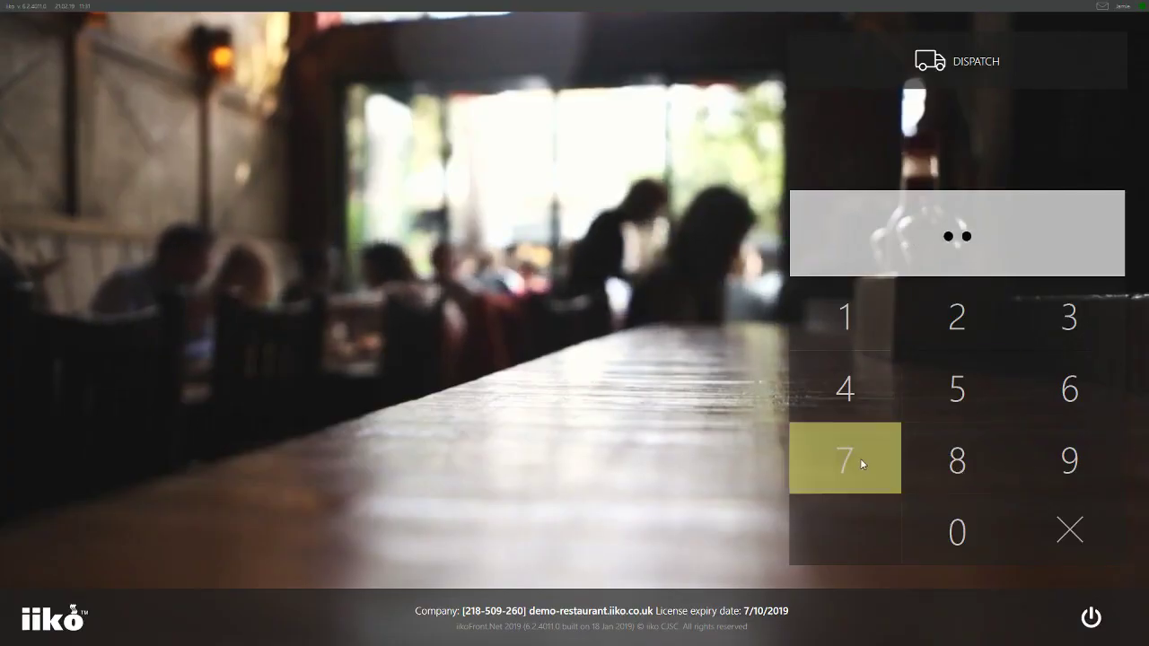
pyautogui.click(849, 388)
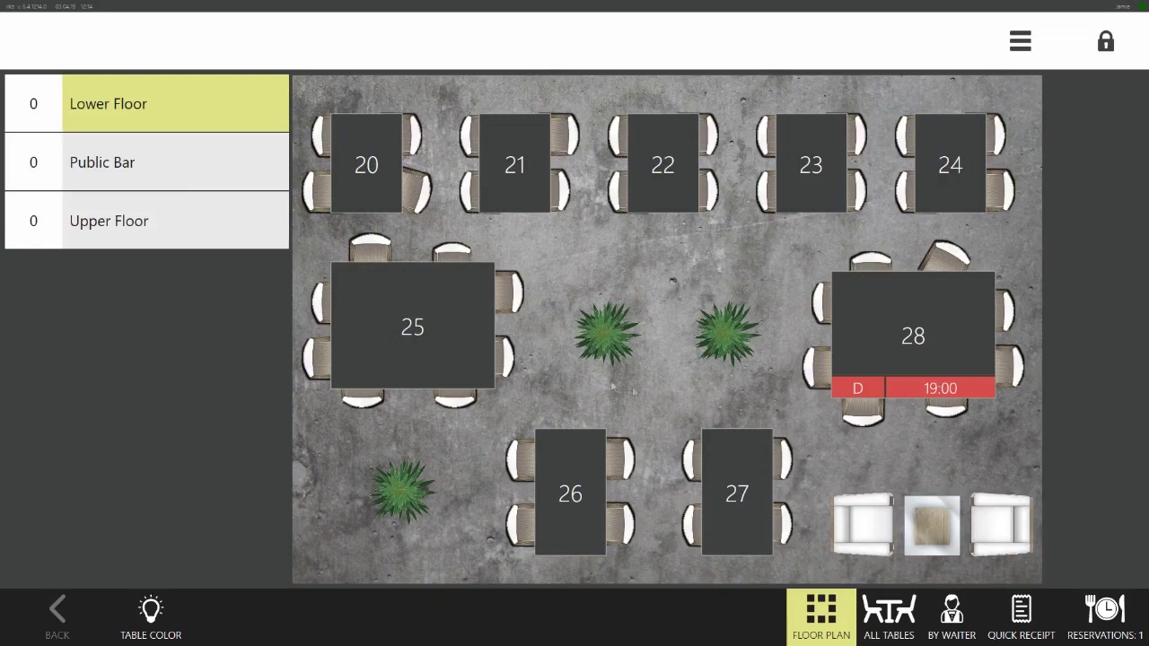
pyautogui.click(444, 351)
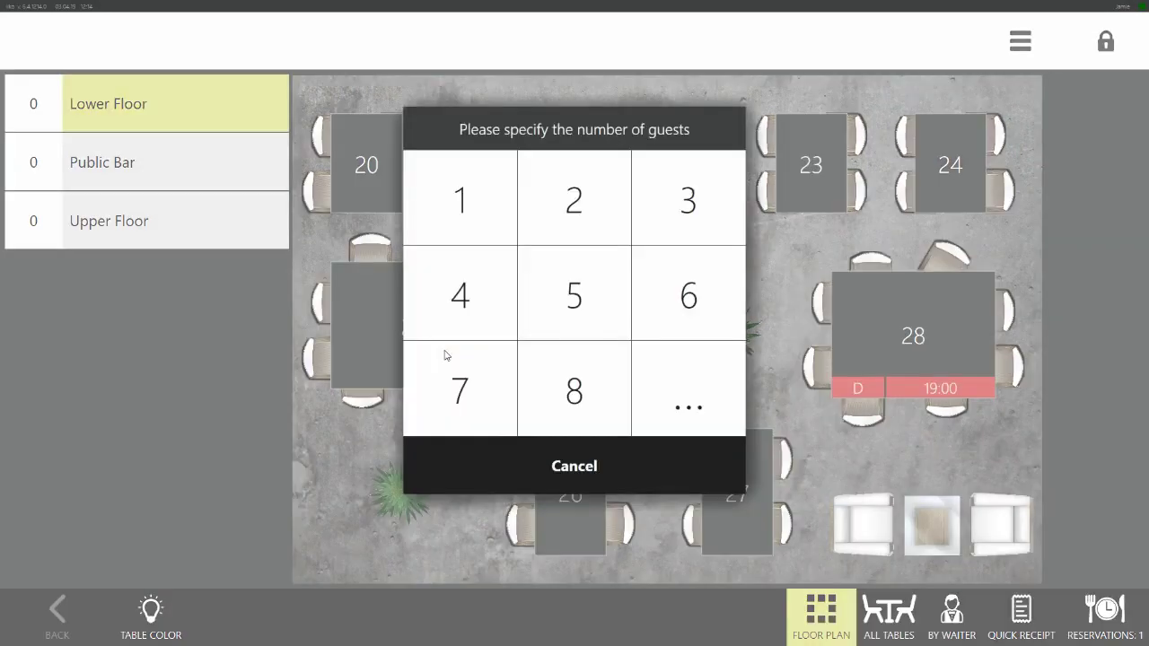
pyautogui.click(586, 206)
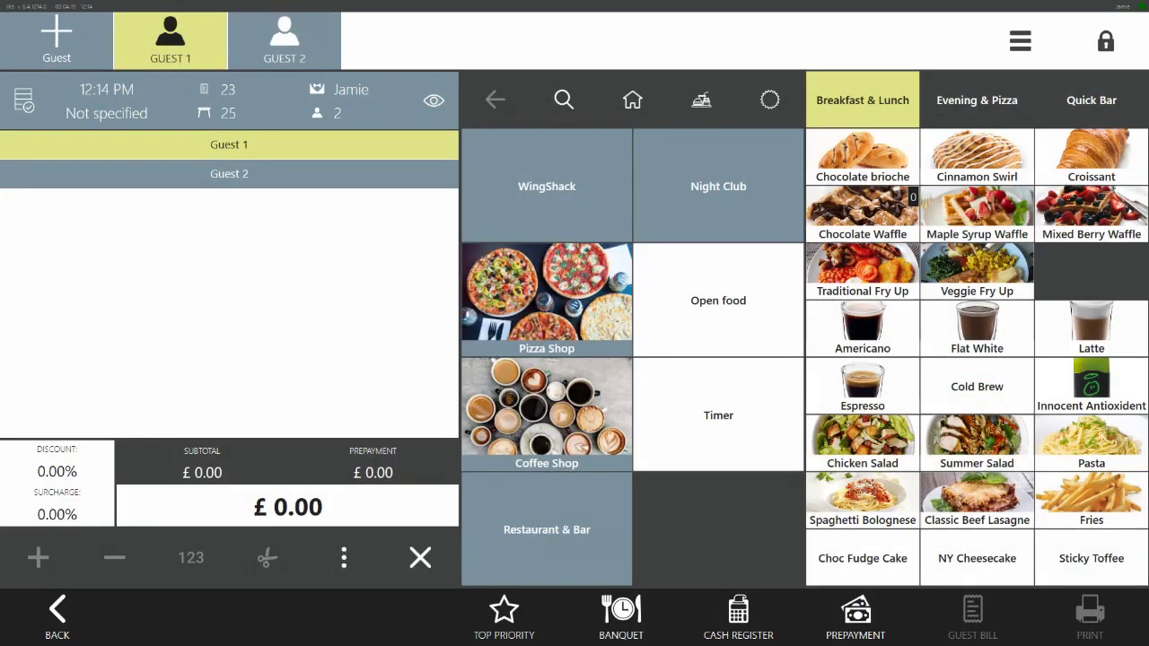
# Add a bottle of House Merlot from the Quick Bar menu.
pyautogui.click(1070, 106)
pyautogui.click(983, 329)
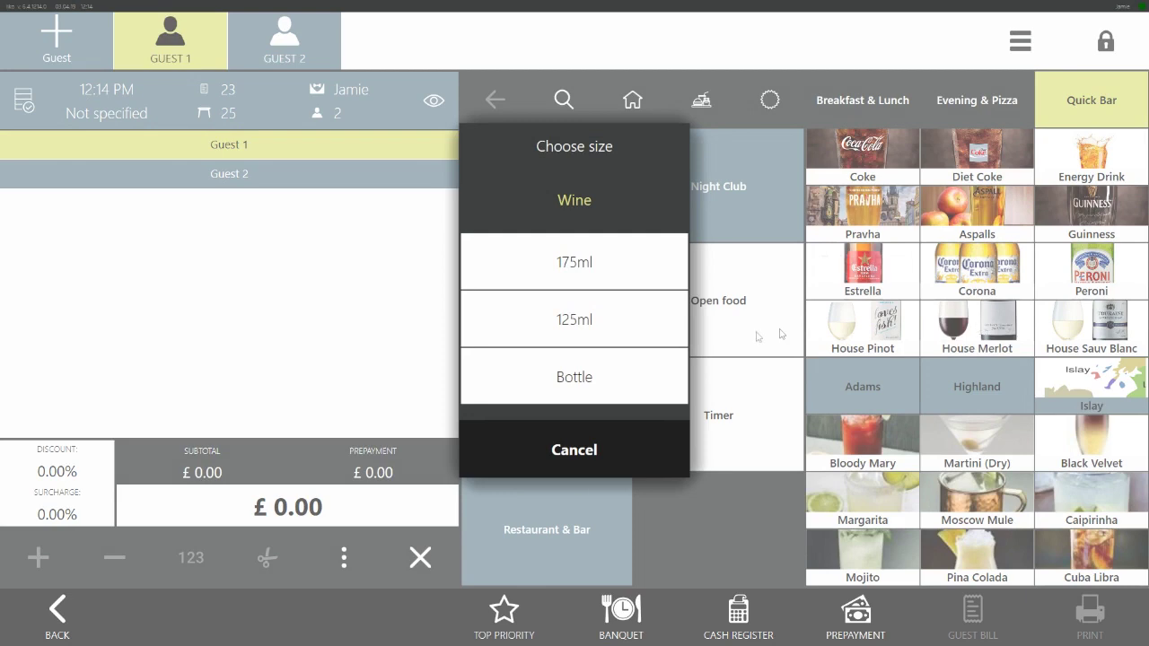
pyautogui.click(567, 377)
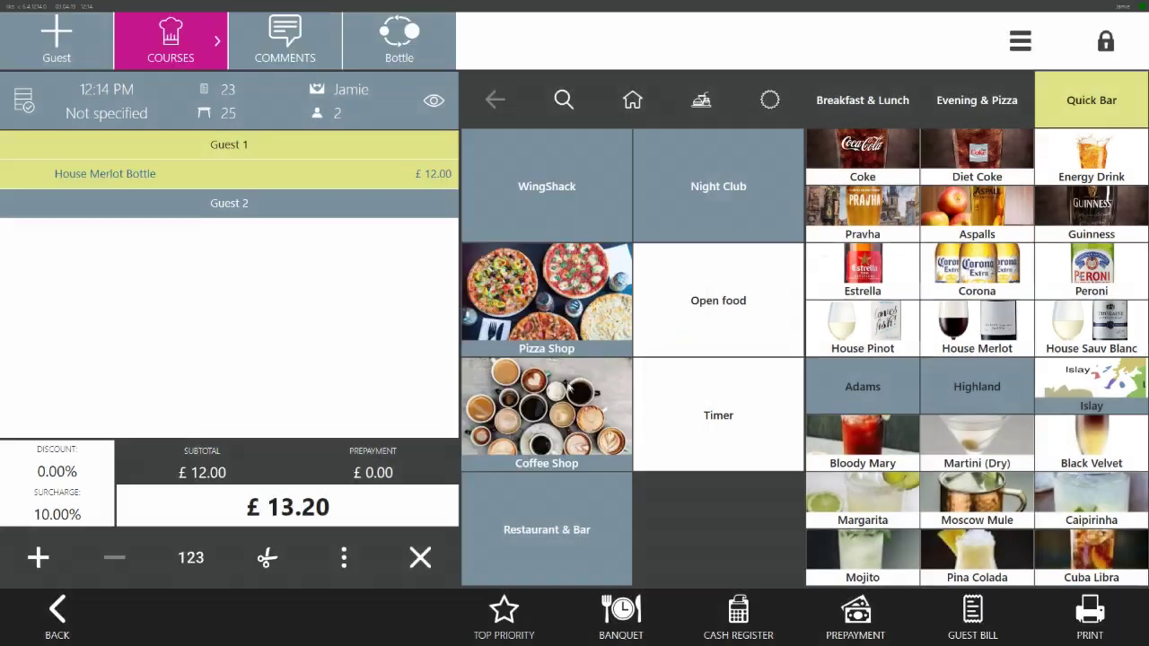
# Split the House Merlot bottle between Guest 1 and Guest 2, 0.5 each at £6.00.
pyautogui.click(180, 203)
pyautogui.click(175, 185)
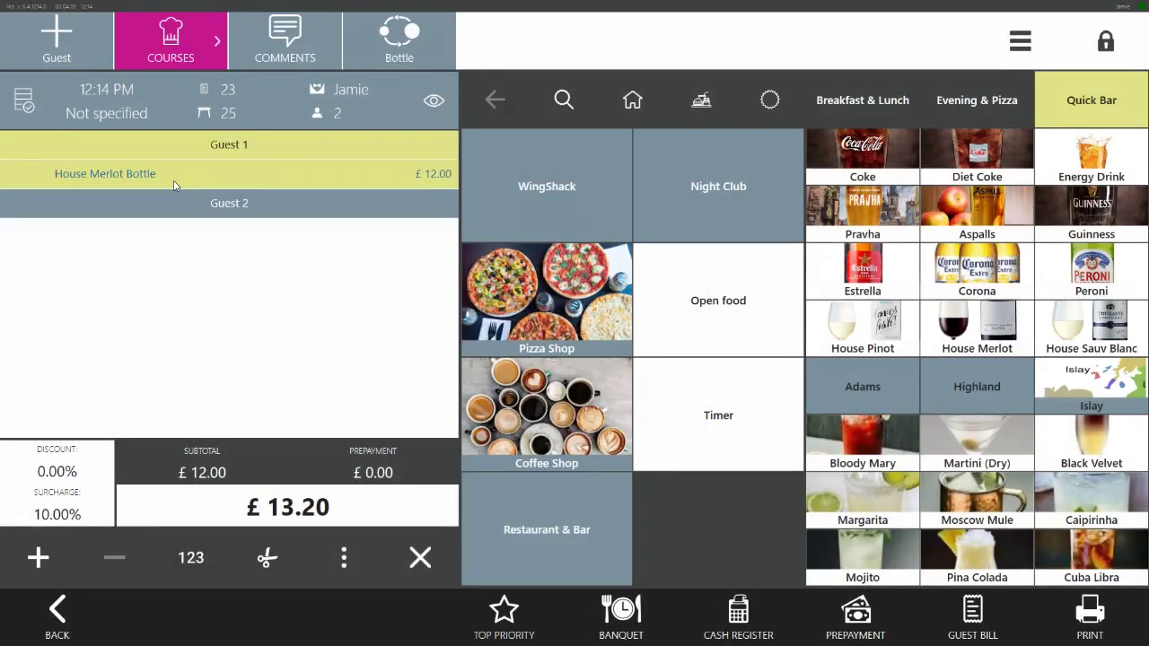
pyautogui.click(272, 558)
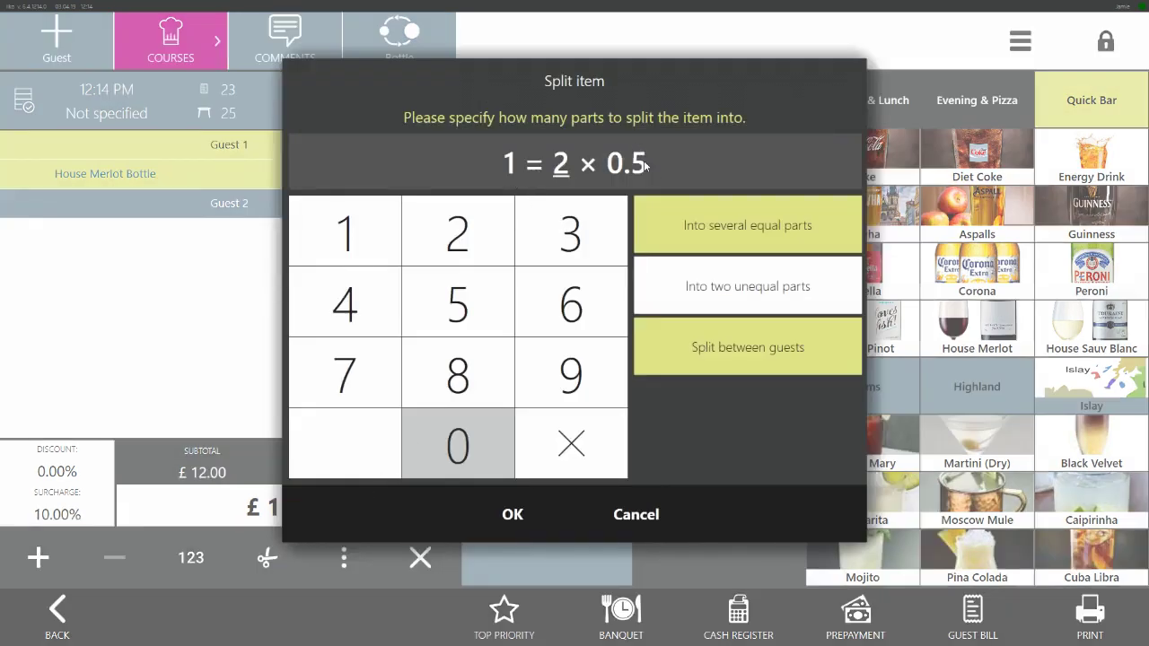
pyautogui.click(705, 376)
pyautogui.click(509, 524)
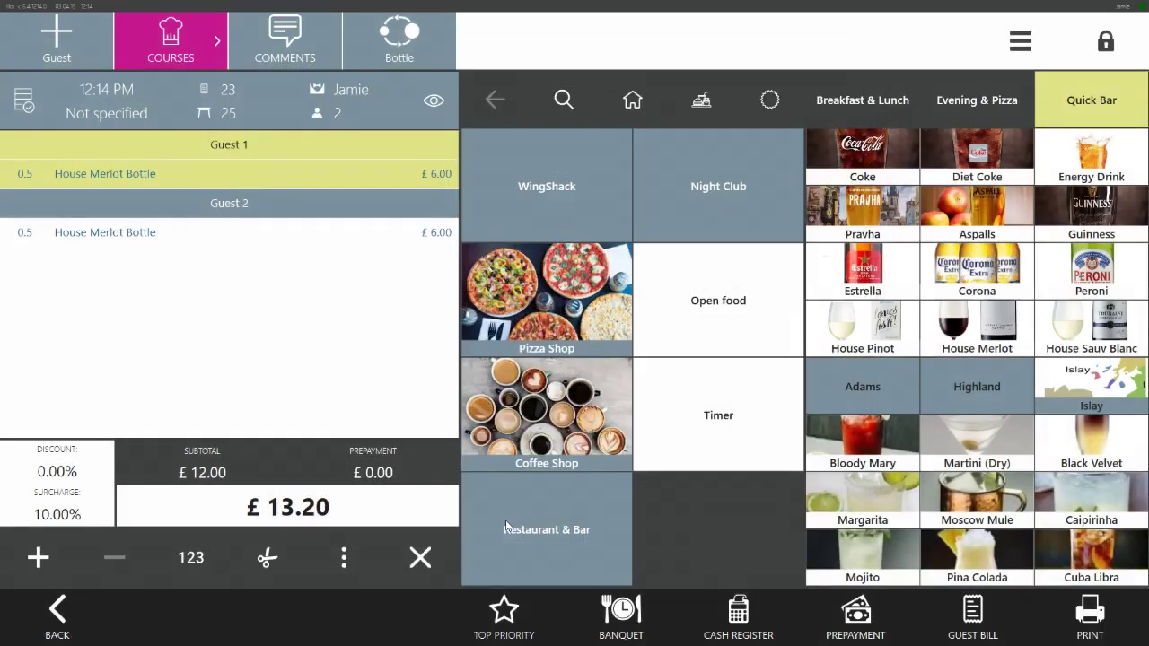
pyautogui.click(380, 229)
pyautogui.click(383, 183)
pyautogui.click(370, 231)
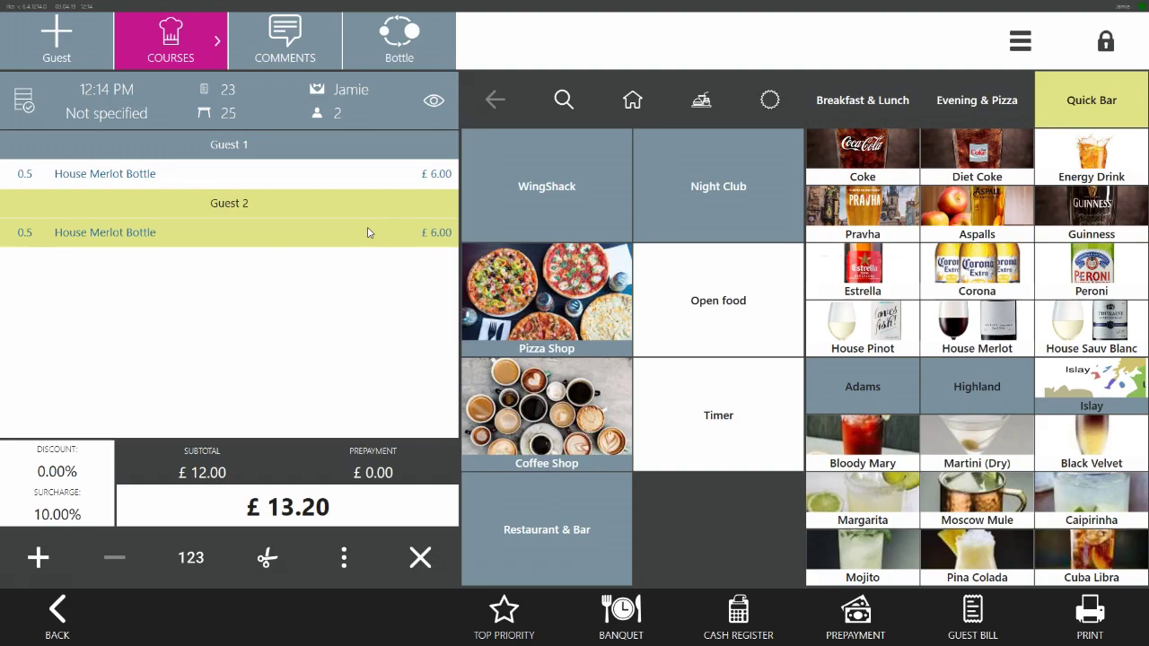
# Add a Large Margherita with Skinny Crust base to Guest 2.
pyautogui.click(1003, 99)
pyautogui.click(875, 337)
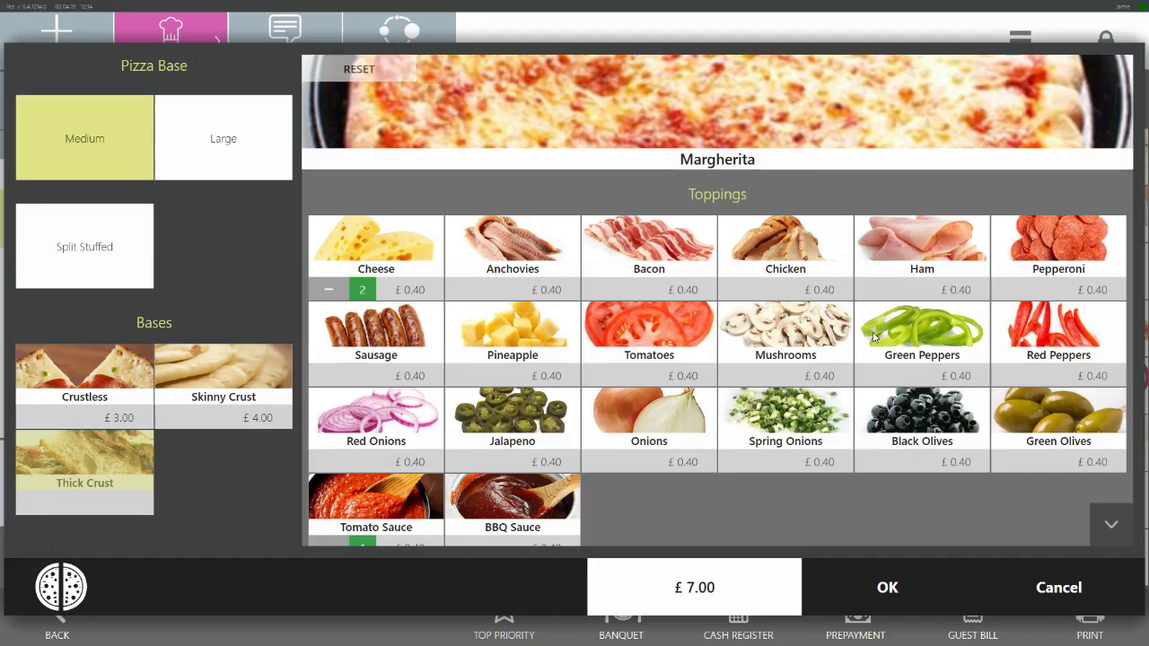
pyautogui.click(284, 149)
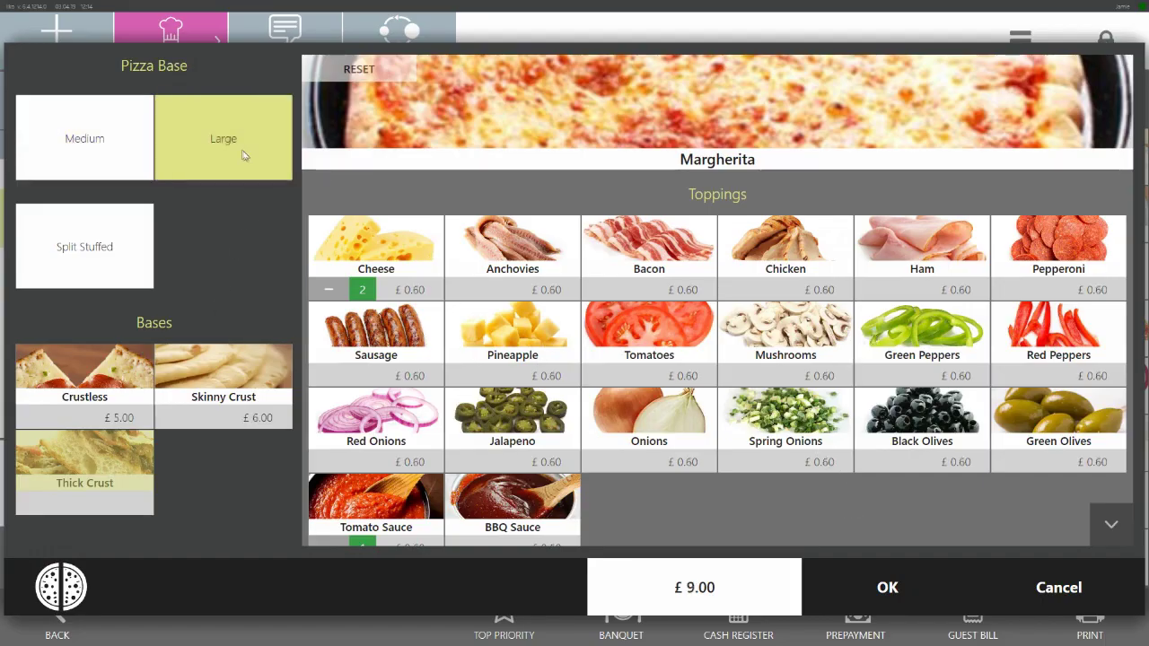
pyautogui.click(198, 368)
pyautogui.click(895, 588)
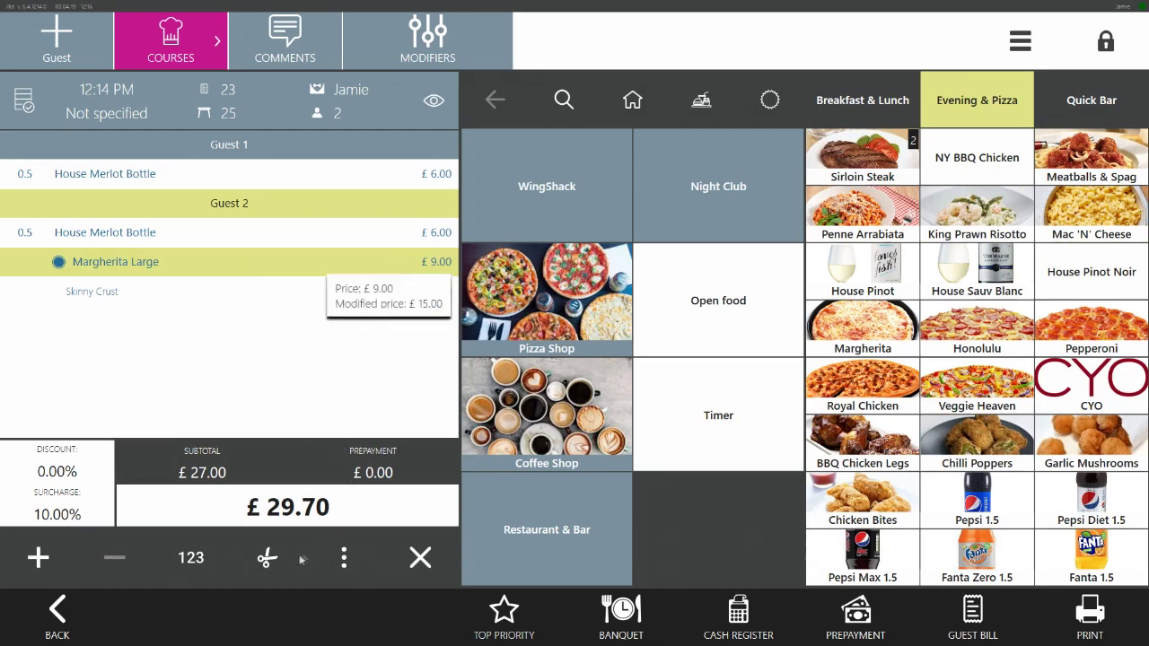
# Split the Margherita 0.5 per guest and add BBQ Chicken Legs with No Dip.
pyautogui.click(268, 558)
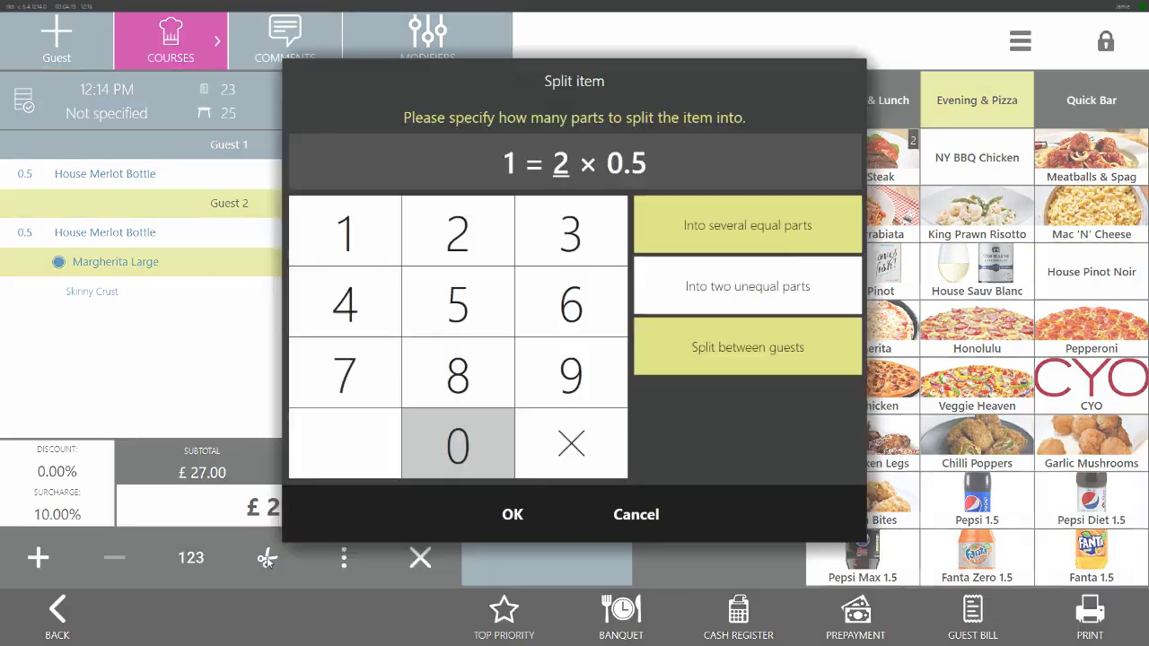
pyautogui.click(513, 513)
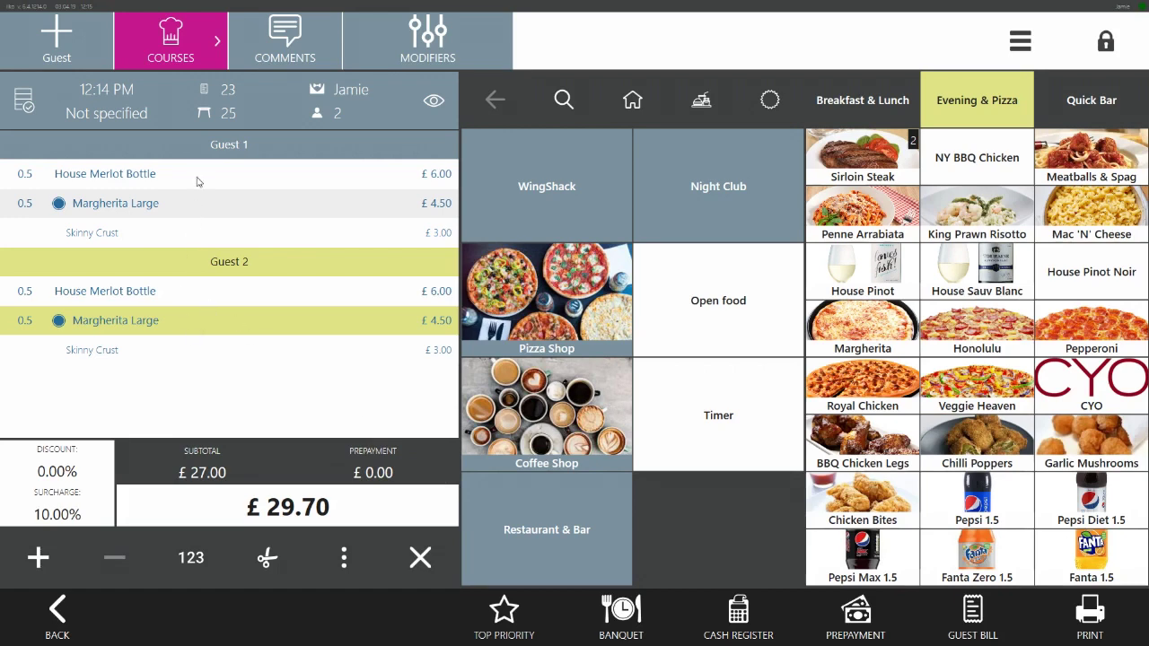
pyautogui.click(862, 438)
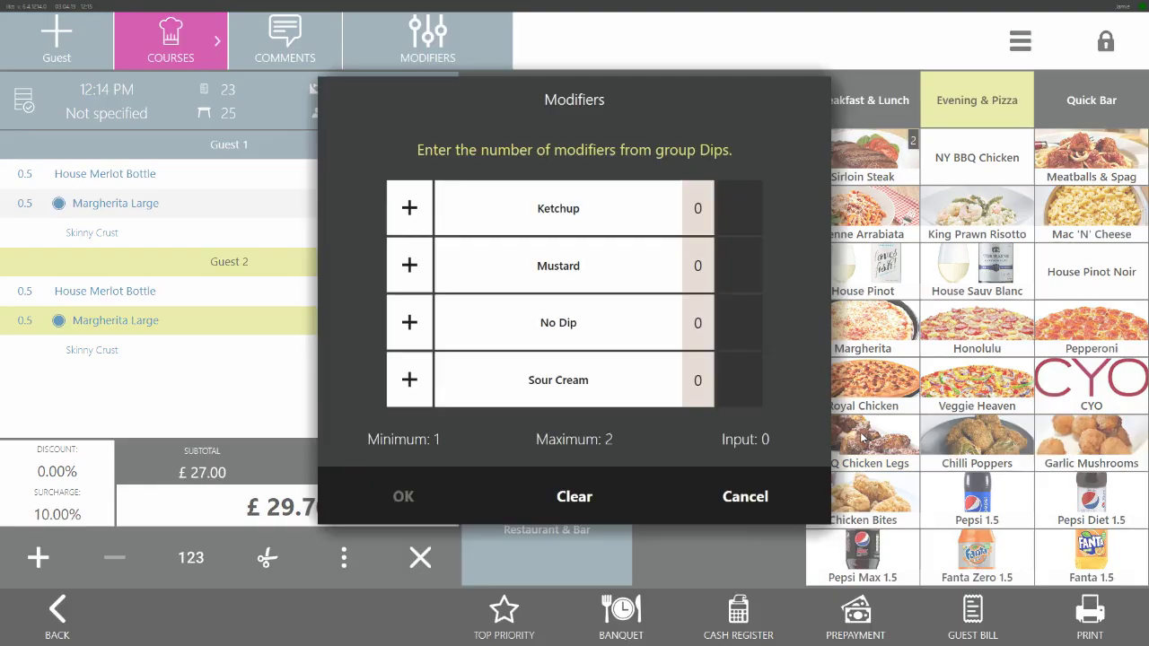
pyautogui.click(585, 327)
pyautogui.click(408, 499)
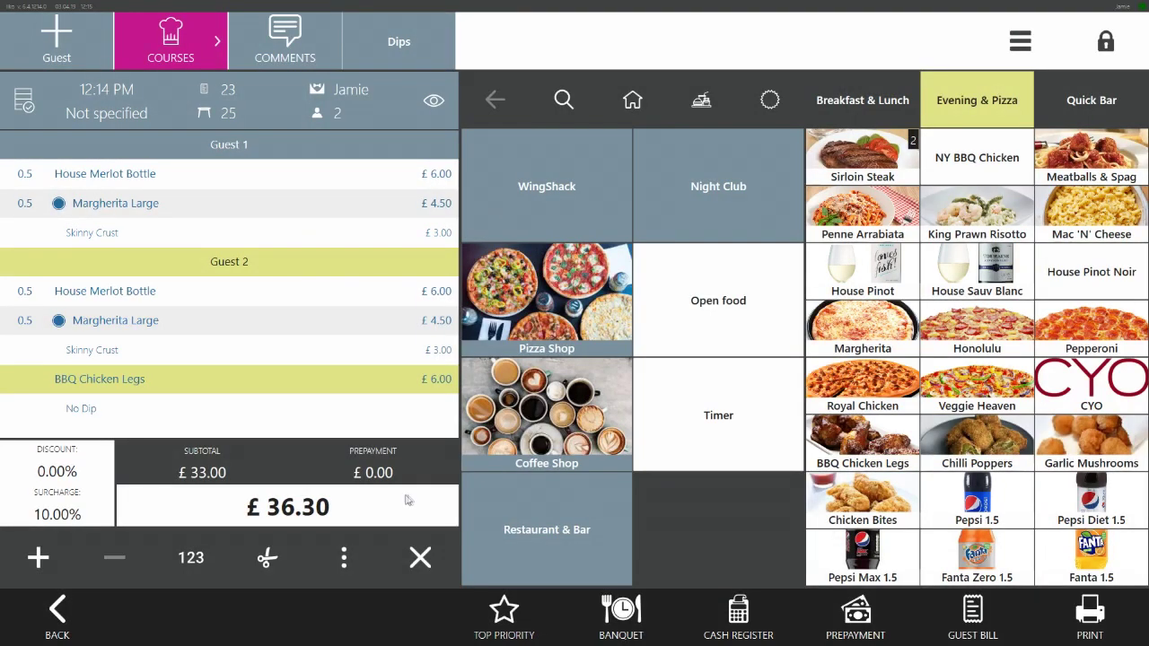
# Split the BBQ Chicken Legs evenly, 0.5 to each guest.
pyautogui.click(272, 547)
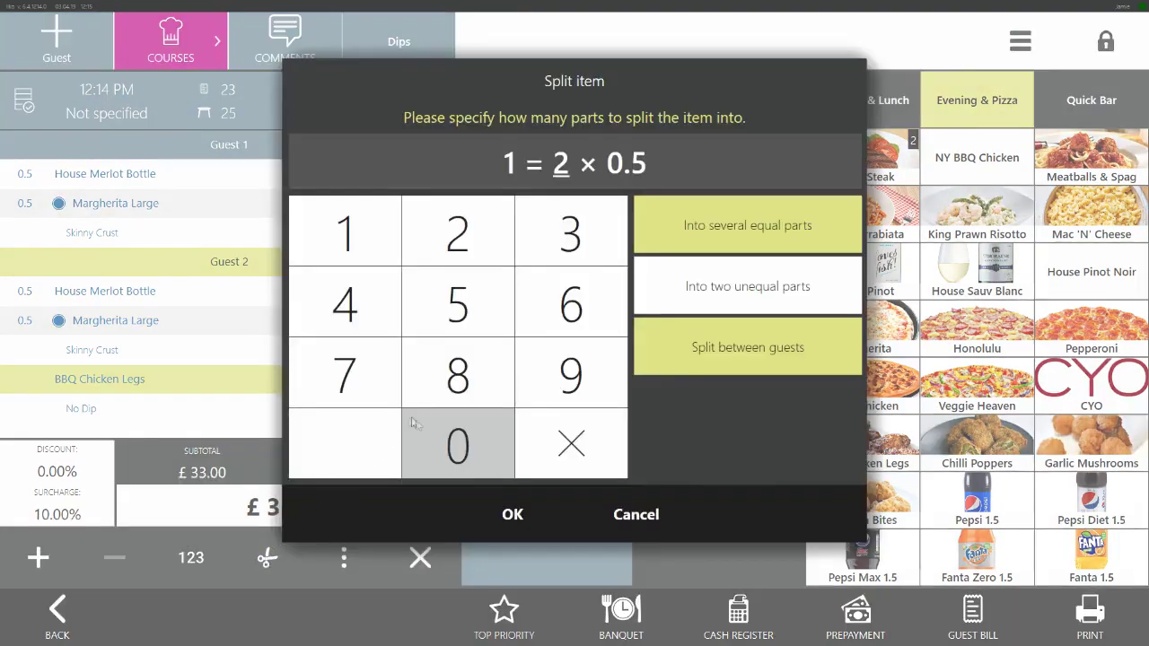
pyautogui.click(508, 508)
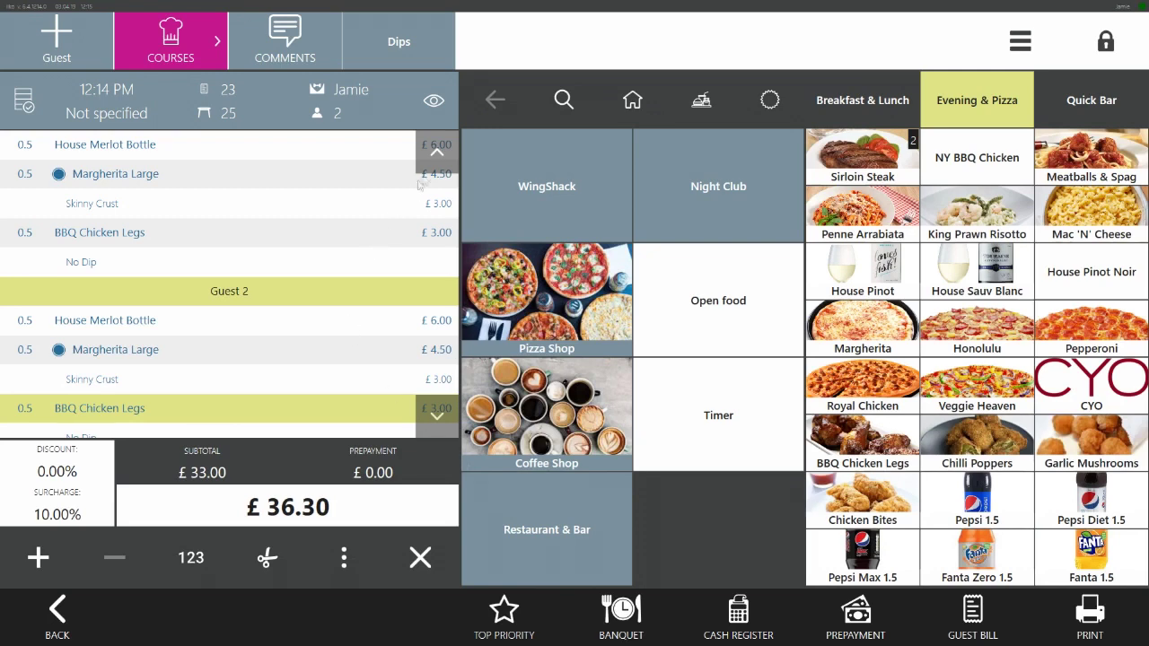
pyautogui.click(433, 157)
pyautogui.click(224, 148)
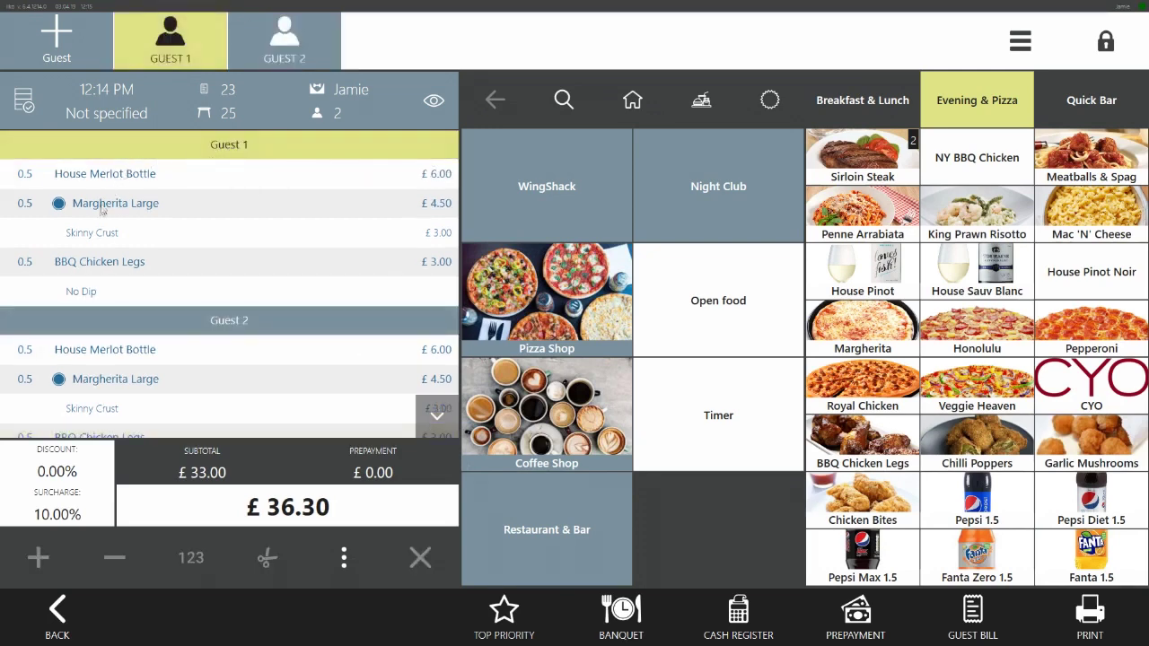
# Select all of Guest 1's items and bill them as a separate order.
pyautogui.click(436, 413)
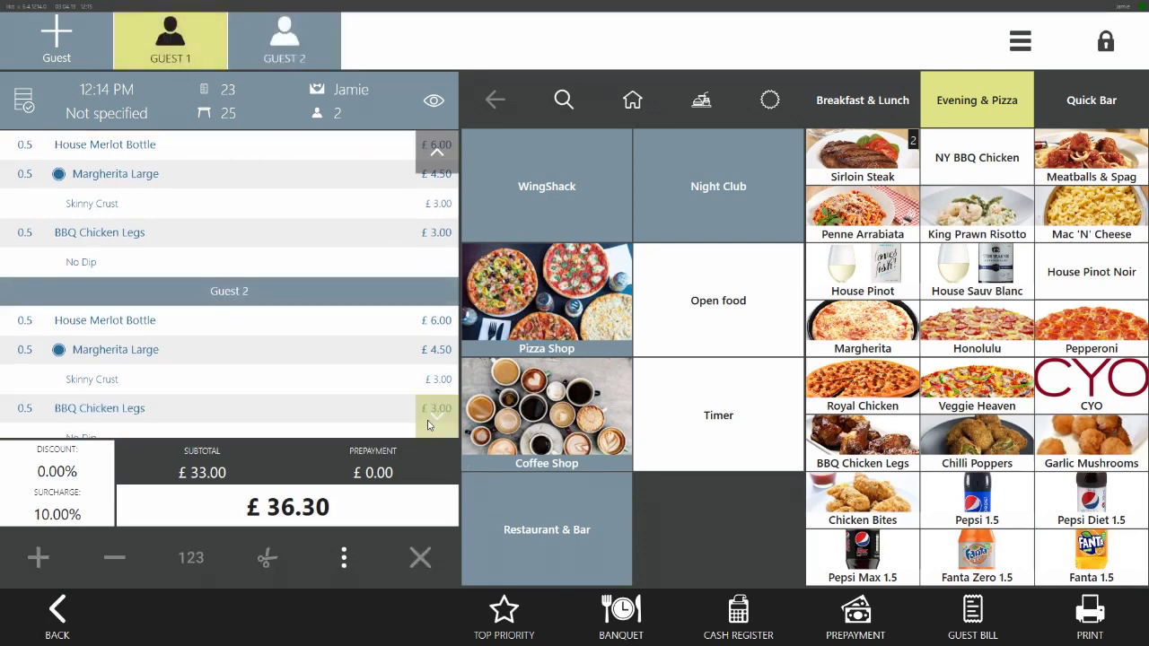
pyautogui.click(421, 409)
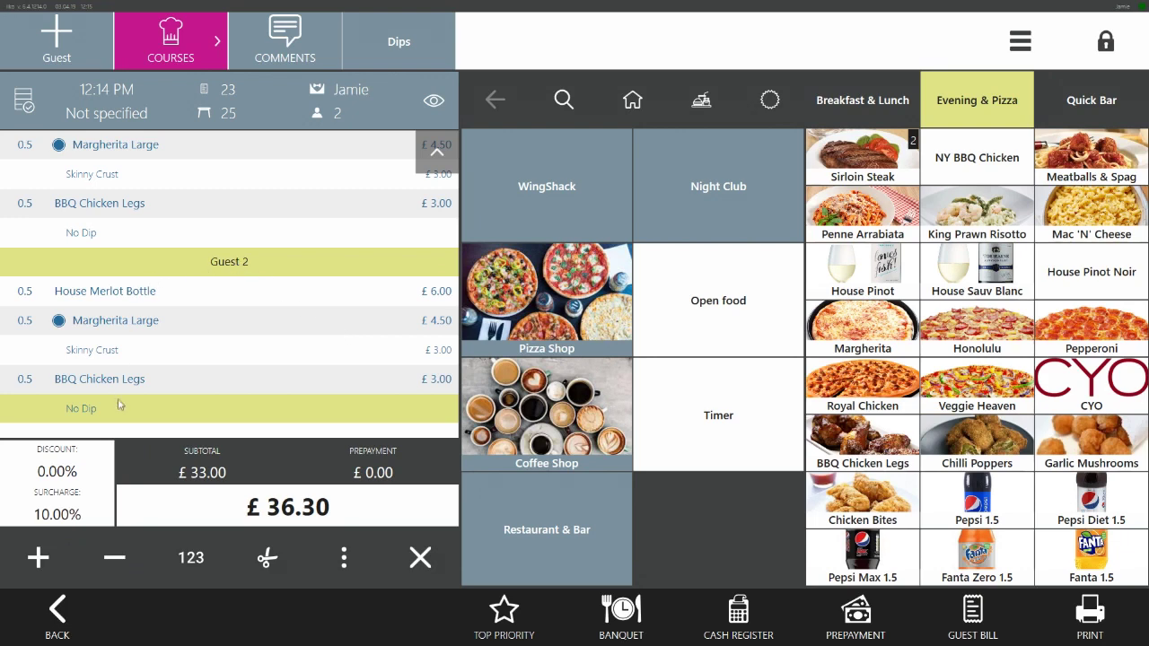
pyautogui.click(436, 152)
pyautogui.click(430, 156)
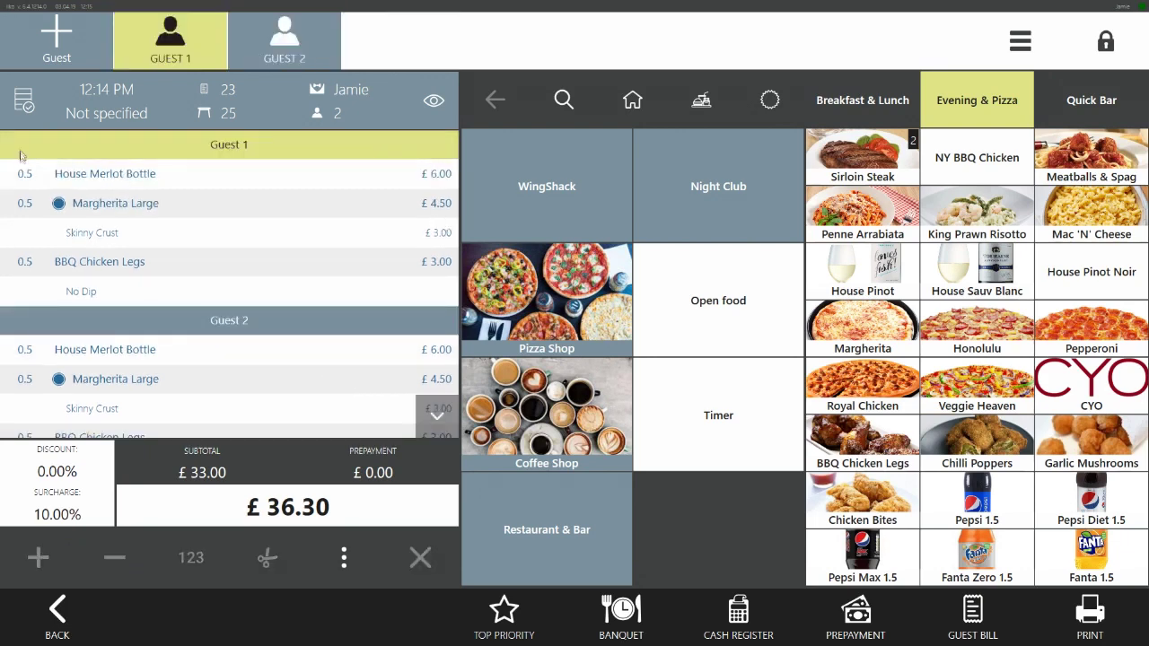
pyautogui.click(20, 152)
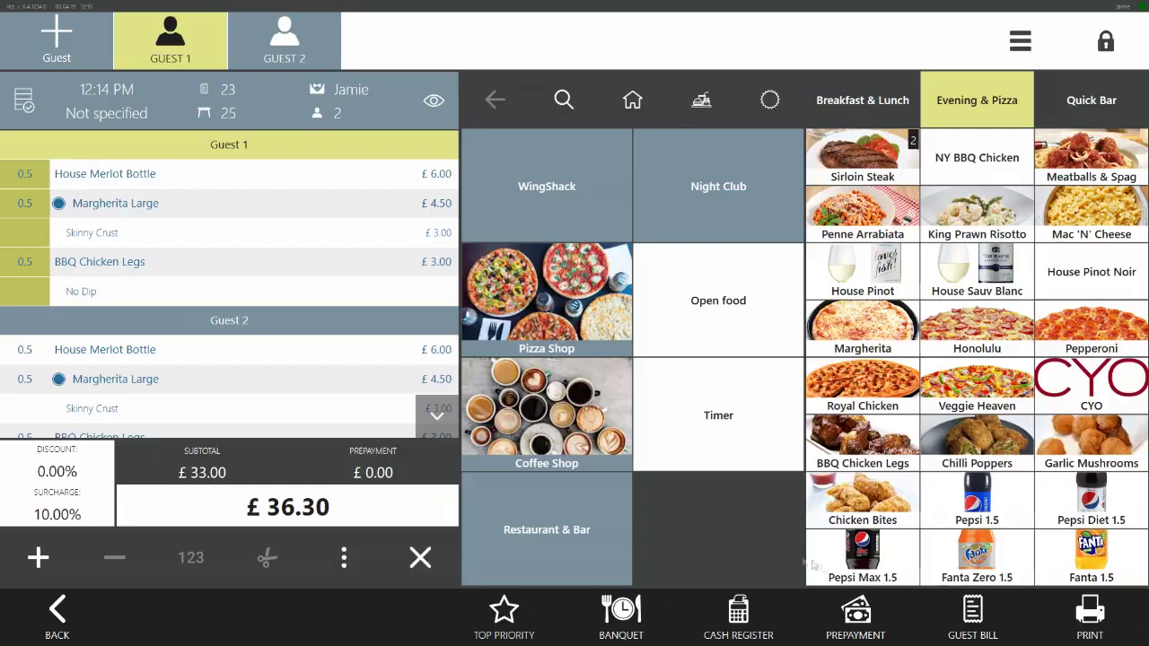
pyautogui.click(967, 621)
# Produce the guest bill for the other table-25 order and bring up £18.15 payment.
pyautogui.click(952, 614)
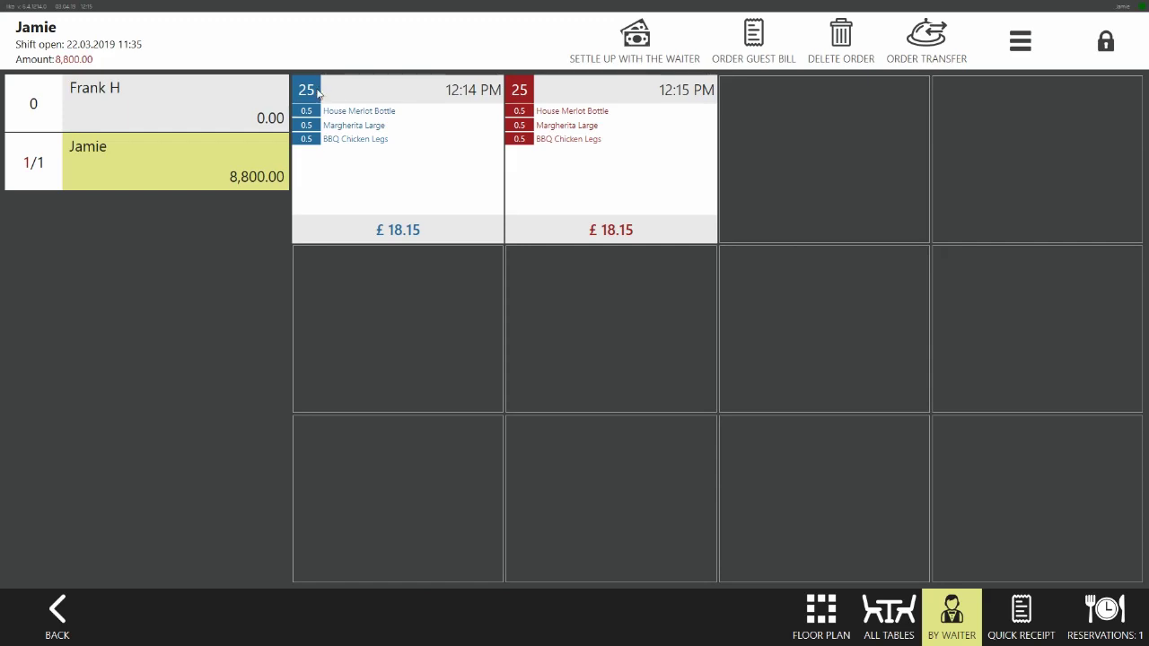
pyautogui.click(320, 122)
pyautogui.click(977, 612)
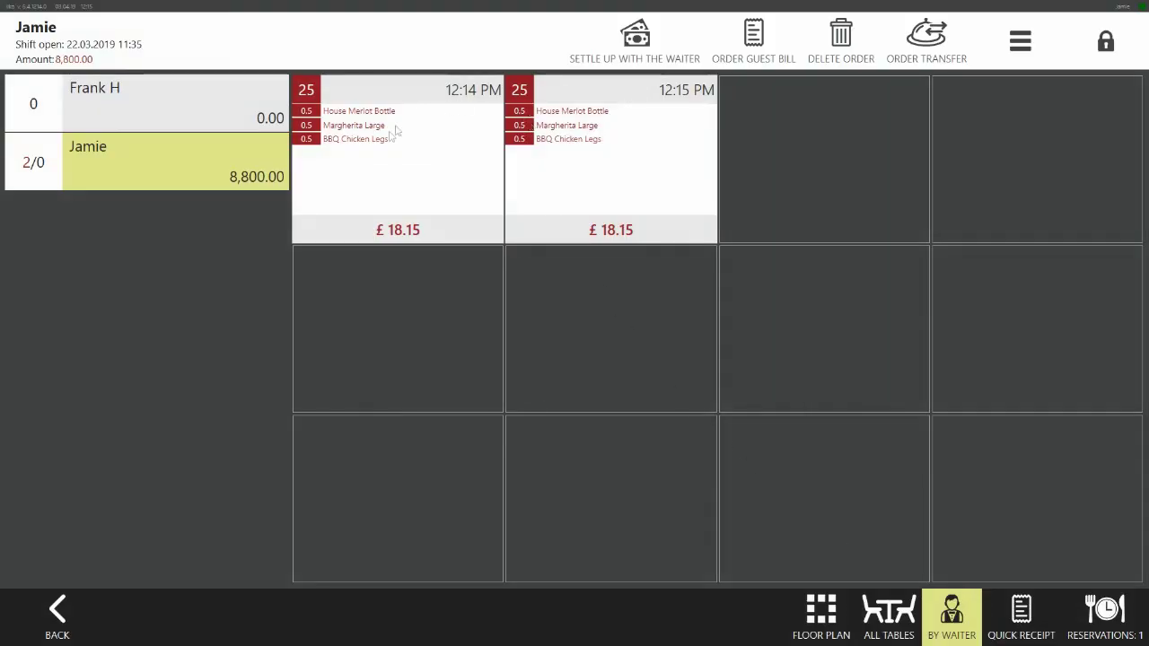
pyautogui.click(532, 149)
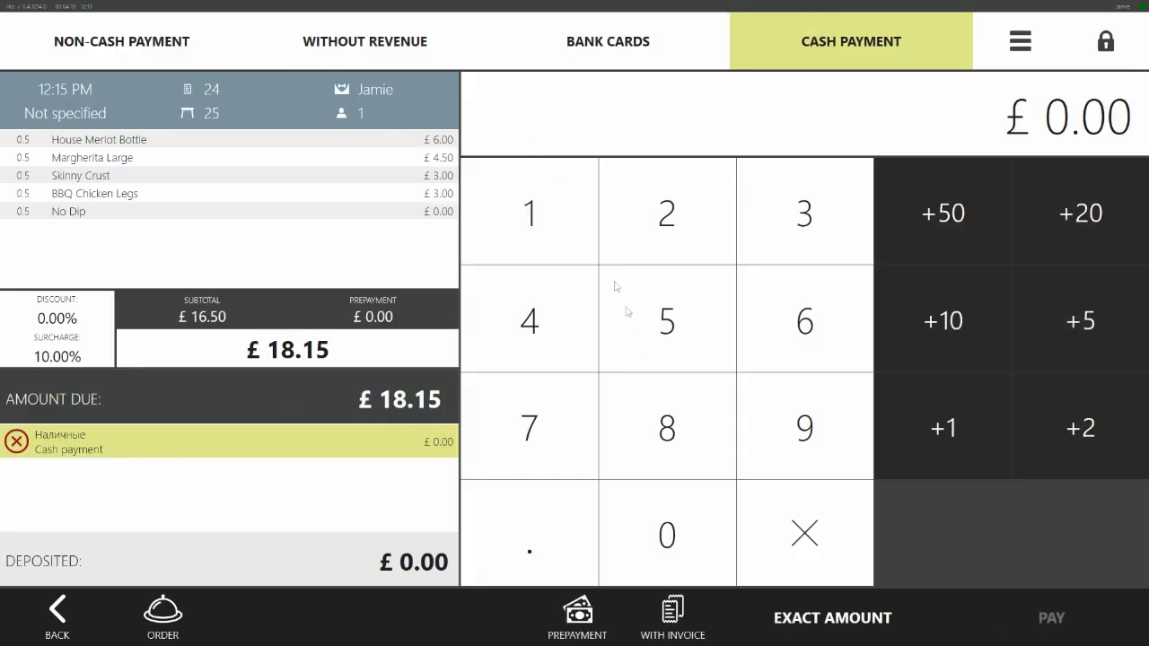
# Pay each £18.15 table-25 order in cash using the exact amount.
pyautogui.click(810, 619)
pyautogui.click(1052, 620)
pyautogui.click(443, 192)
pyautogui.click(830, 618)
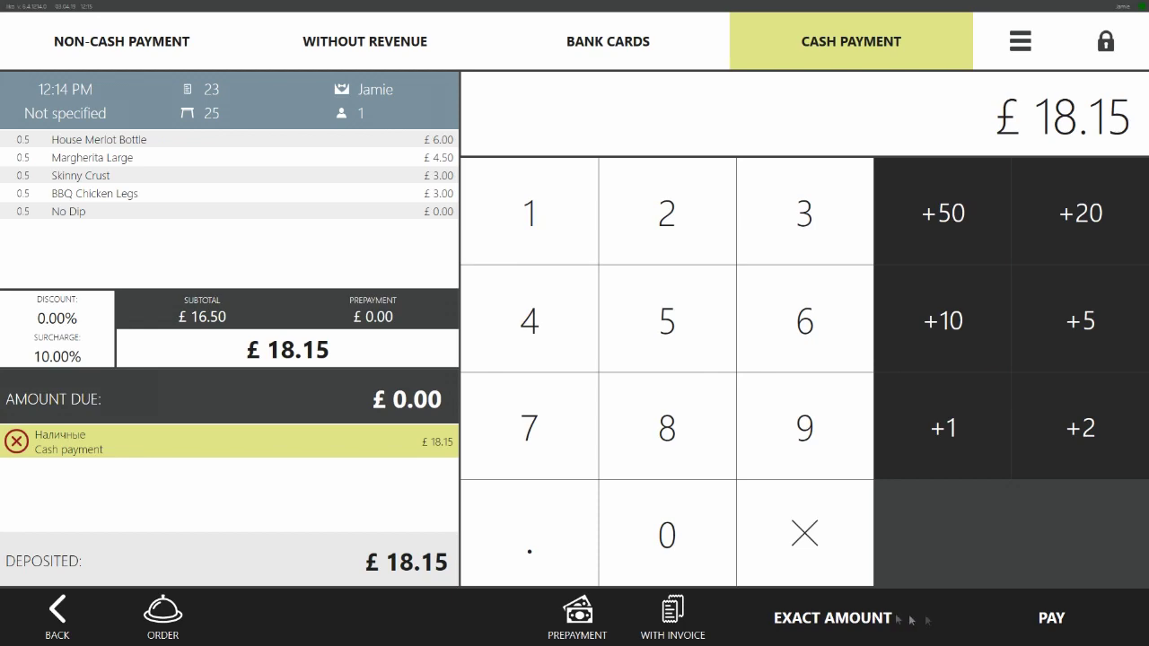
pyautogui.click(1059, 623)
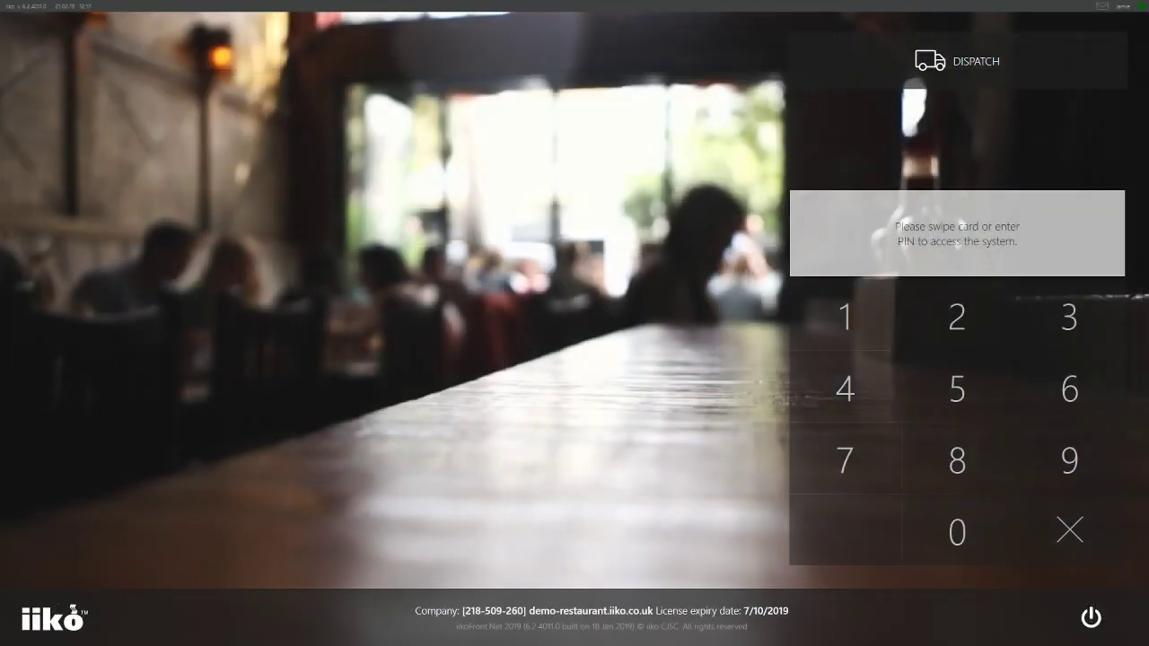
# Enter the staff PIN on the keypad to sign back in.
pyautogui.click(956, 460)
pyautogui.click(957, 388)
pyautogui.click(863, 462)
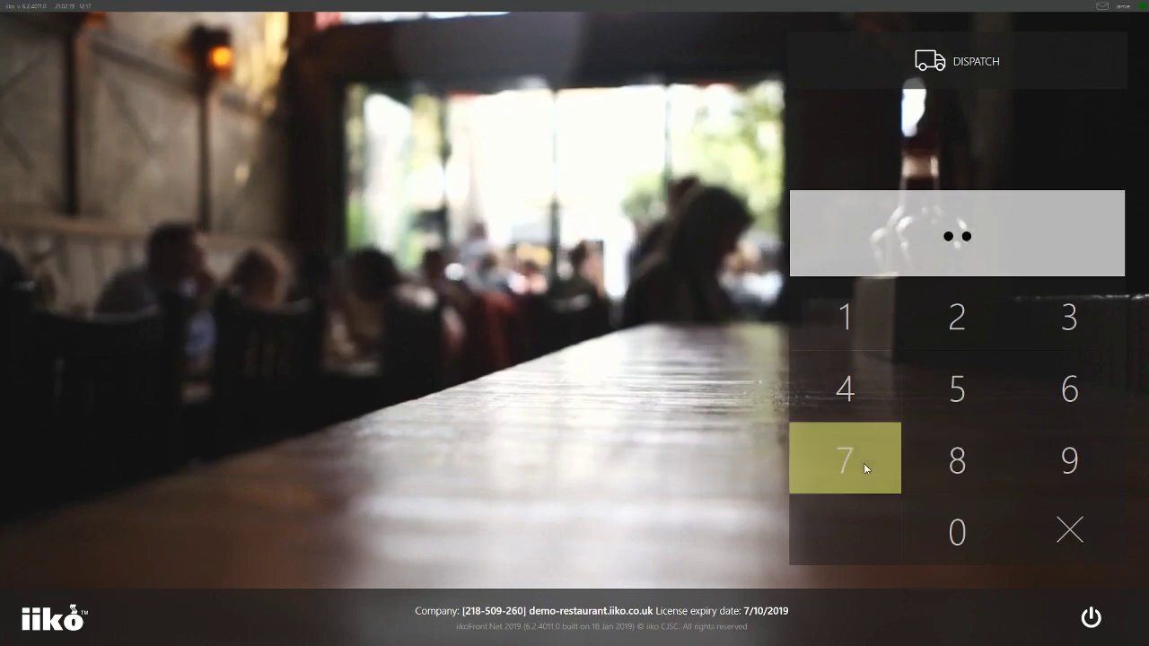
pyautogui.click(844, 388)
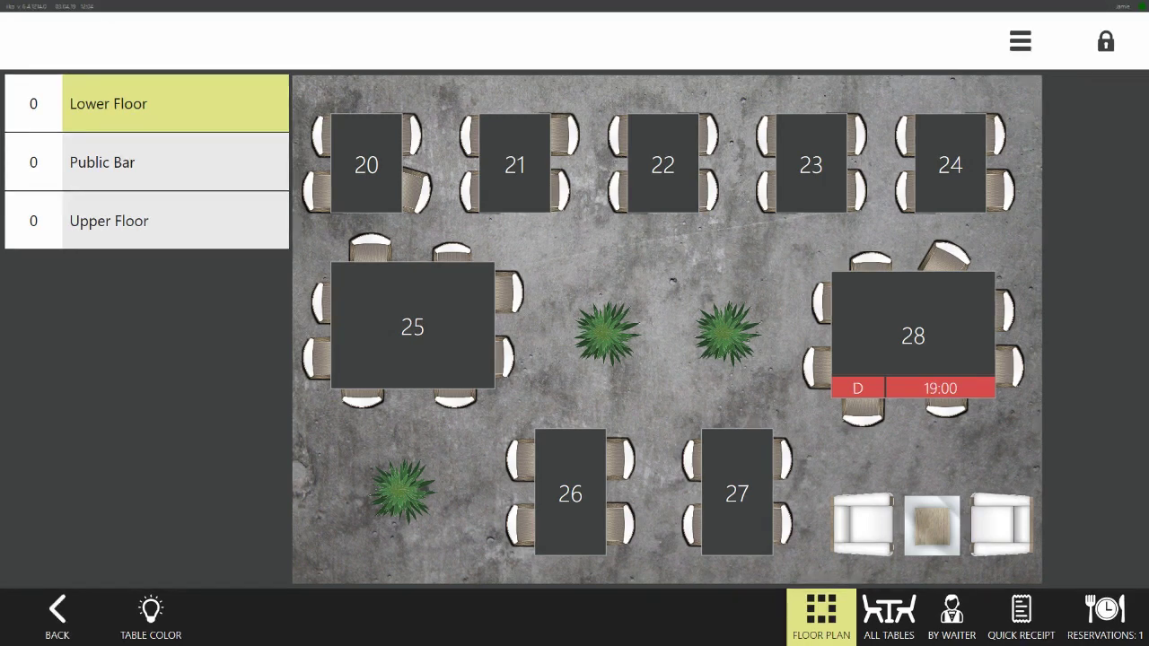
# Open table 25 for 3 guests with Traditional Fry Up, Veggie Fry Up and Mixed Berry Waffle.
pyautogui.click(425, 321)
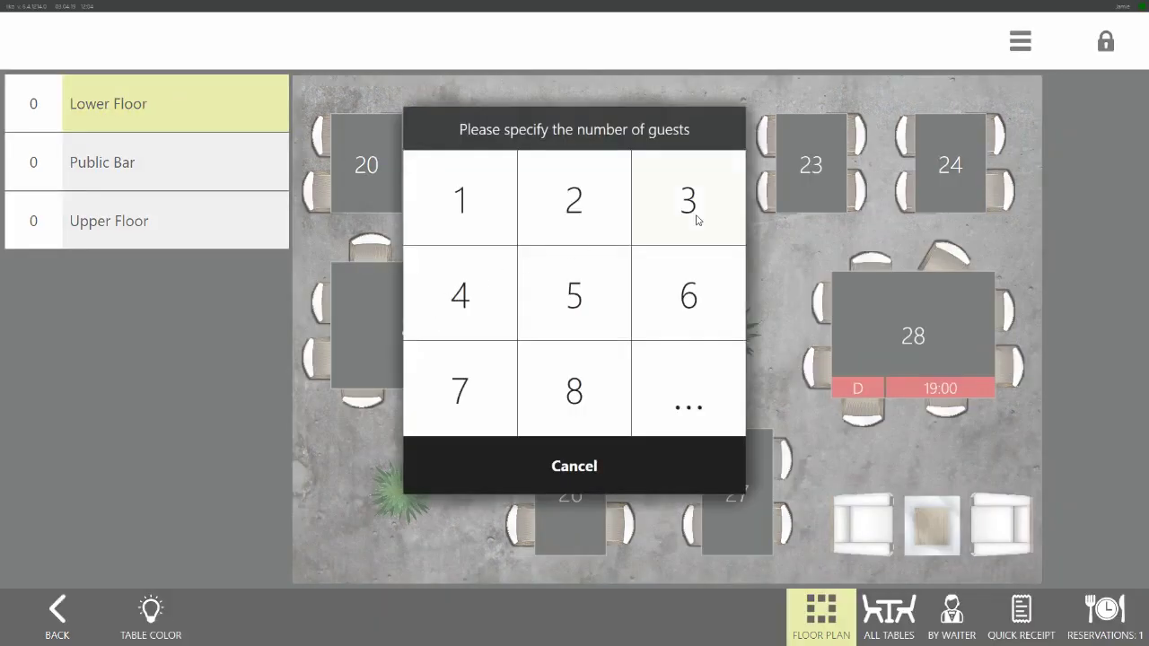
pyautogui.click(696, 219)
pyautogui.click(863, 269)
pyautogui.click(948, 273)
pyautogui.click(1090, 215)
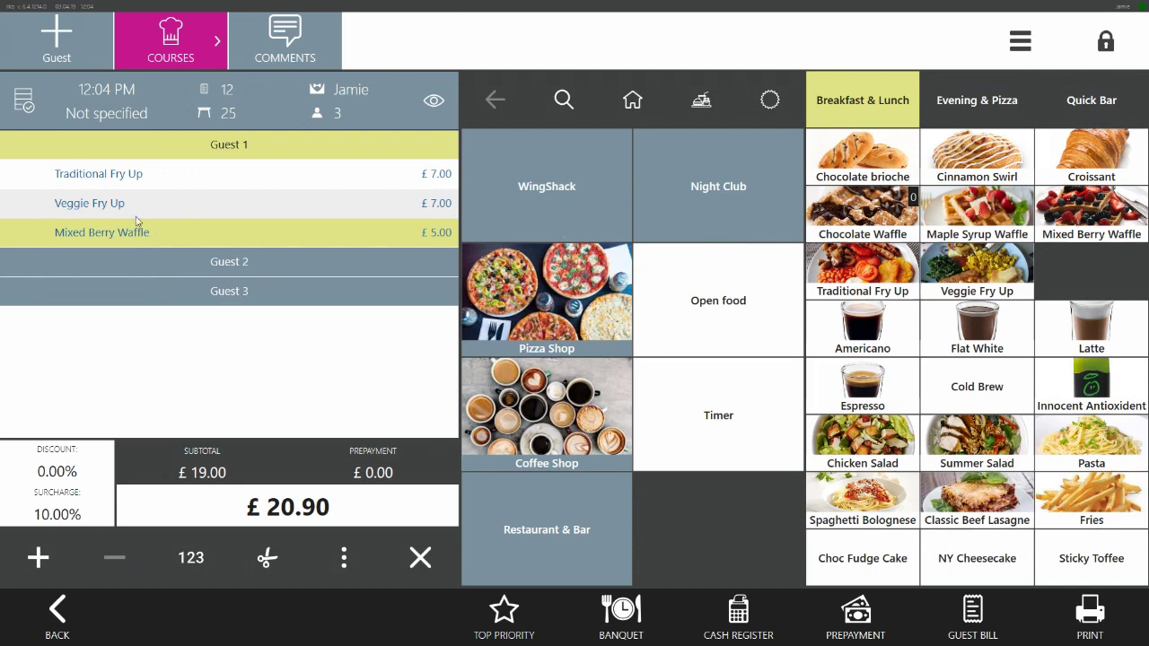
# Assign the Traditional Fry Up to Guest 2 and the Mixed Berry Waffle to Guest 3.
pyautogui.click(27, 175)
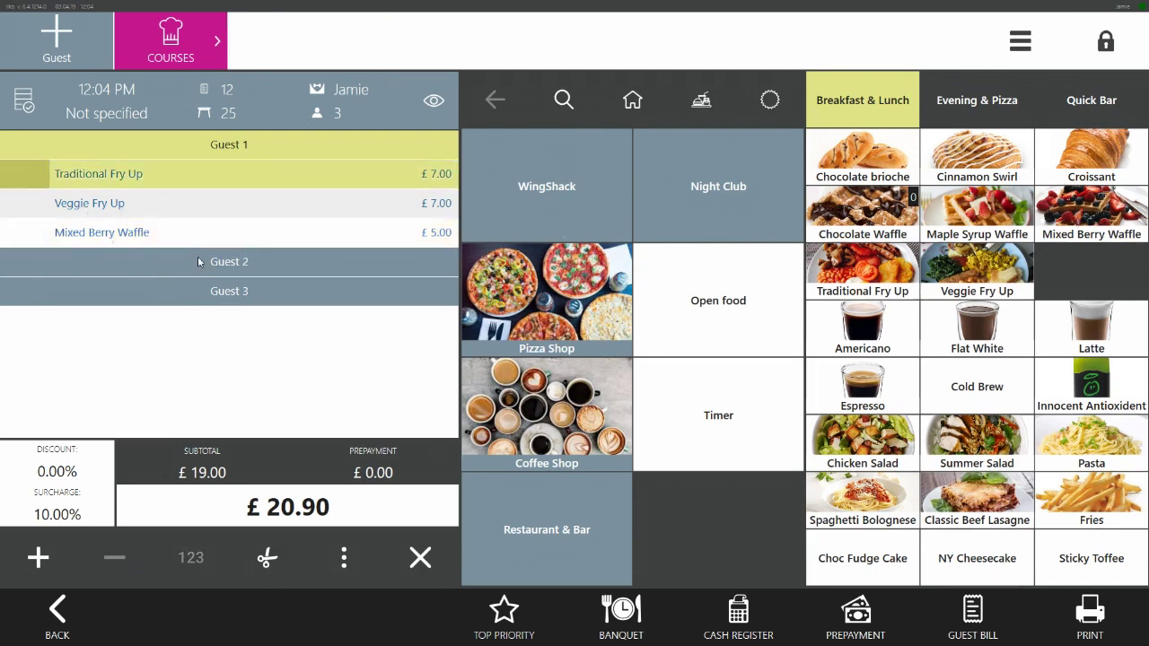
pyautogui.click(199, 261)
pyautogui.click(54, 207)
pyautogui.click(223, 301)
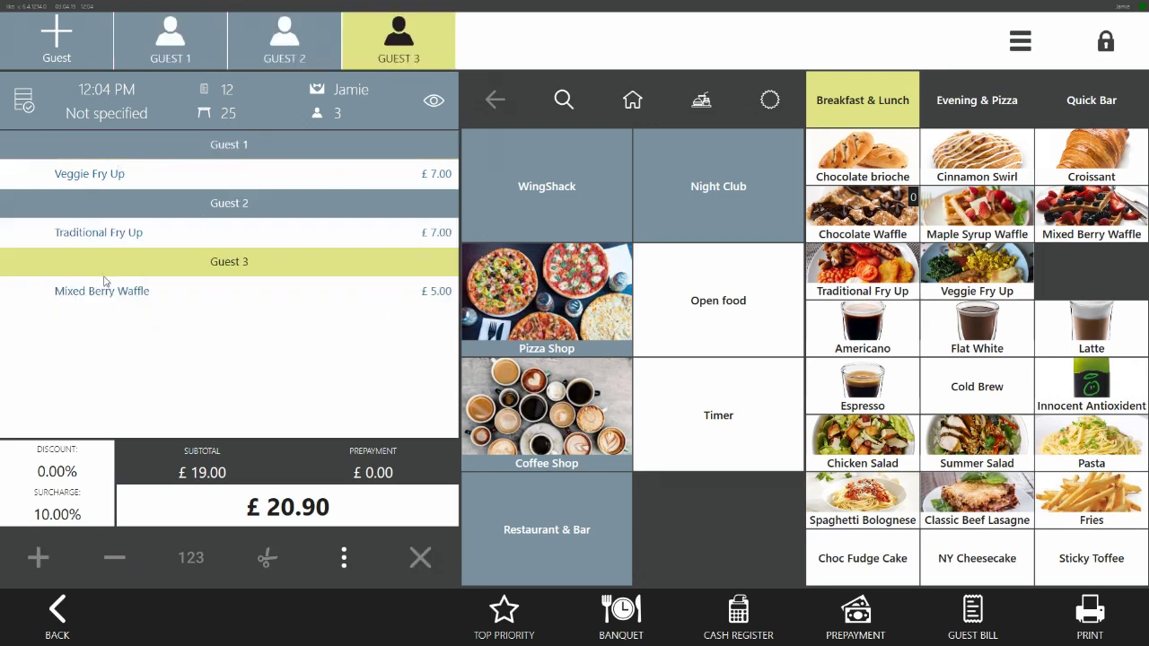
# Move Guest 3's Mixed Berry Waffle to table 1.
pyautogui.click(31, 275)
pyautogui.click(344, 557)
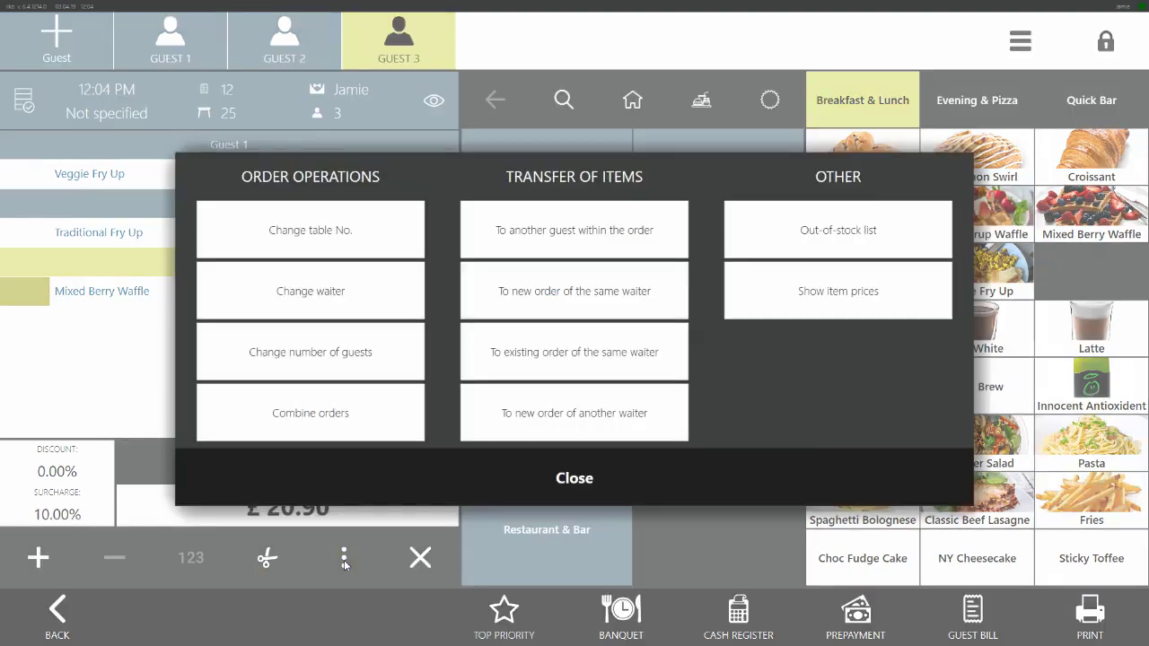
pyautogui.click(325, 248)
pyautogui.click(474, 249)
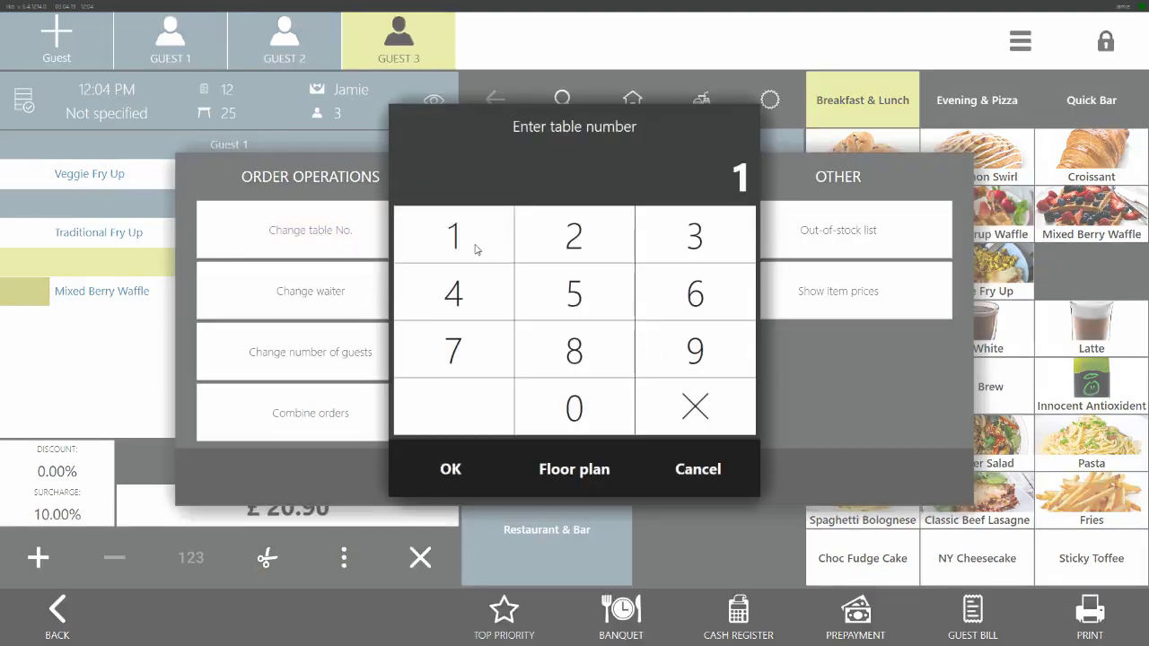
pyautogui.click(466, 472)
pyautogui.click(465, 473)
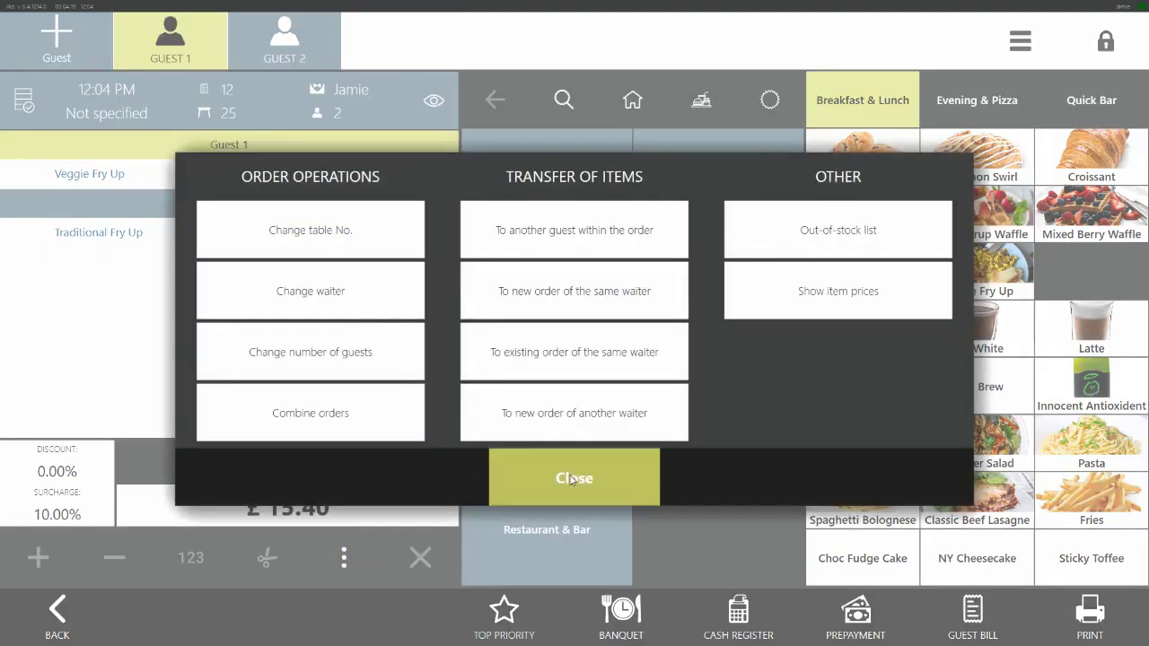
# Move Guest 2's Traditional Fry Up to table 2 and return to the floor plan.
pyautogui.click(191, 205)
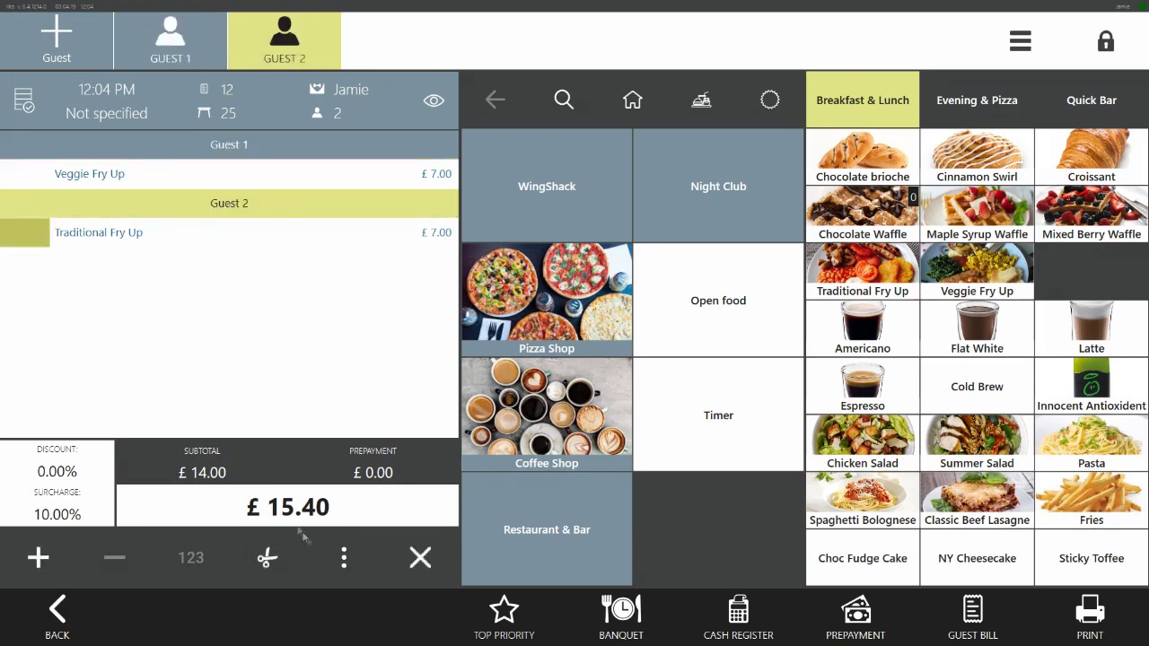
pyautogui.click(343, 559)
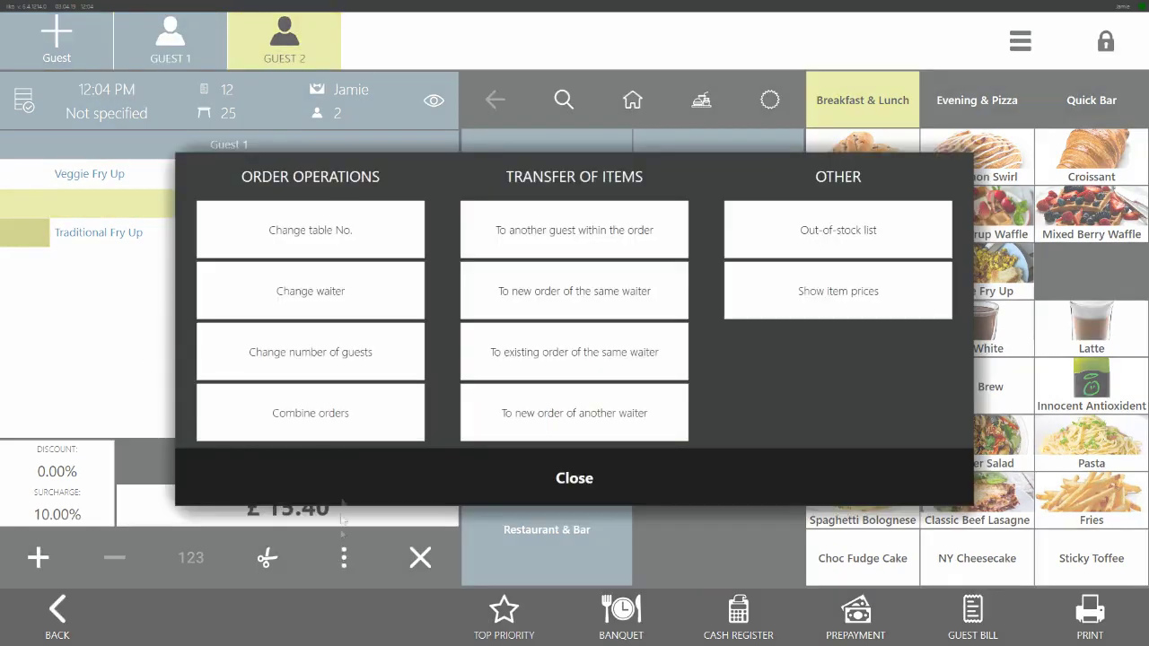
pyautogui.click(333, 253)
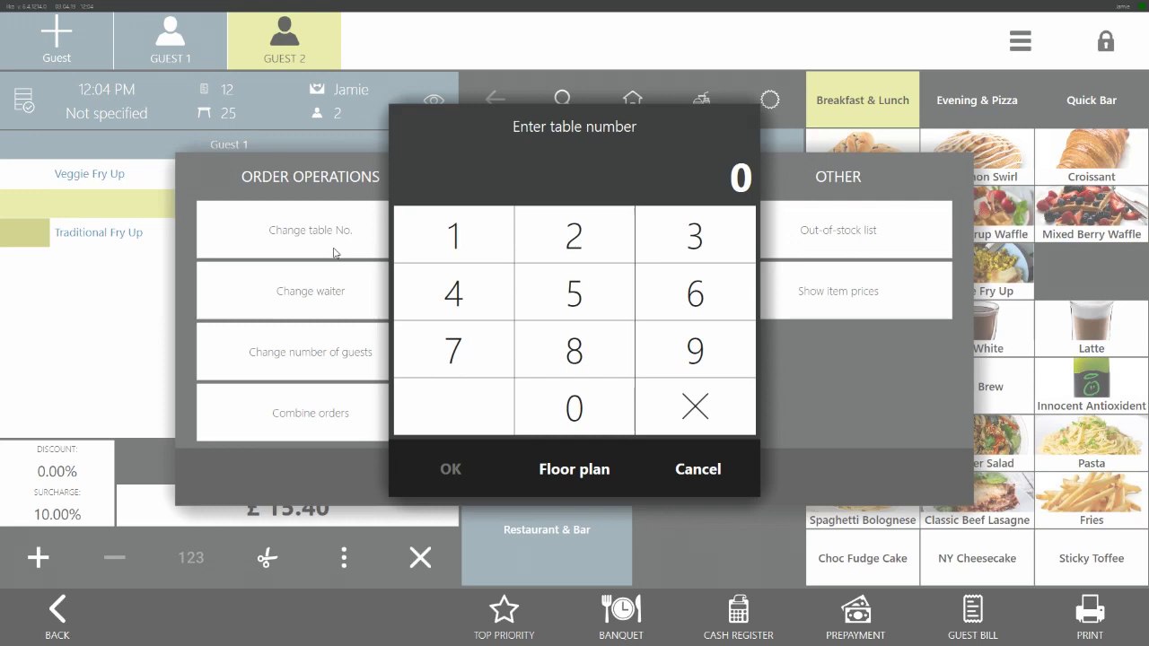
pyautogui.click(547, 244)
pyautogui.click(463, 473)
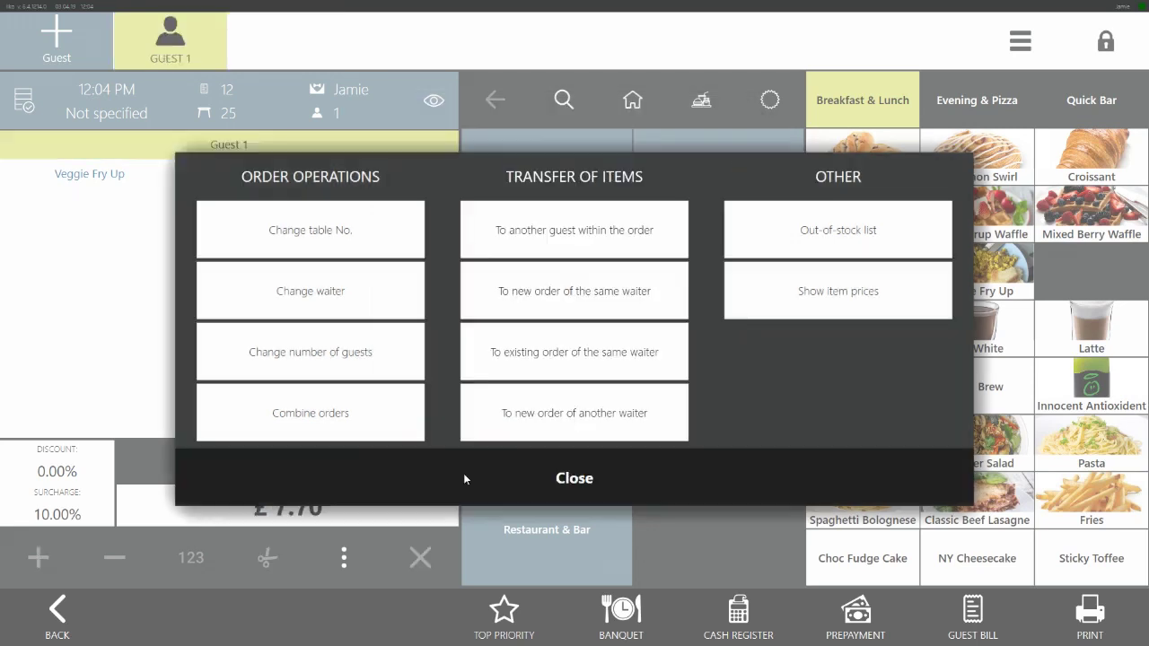
pyautogui.click(573, 482)
pyautogui.click(57, 610)
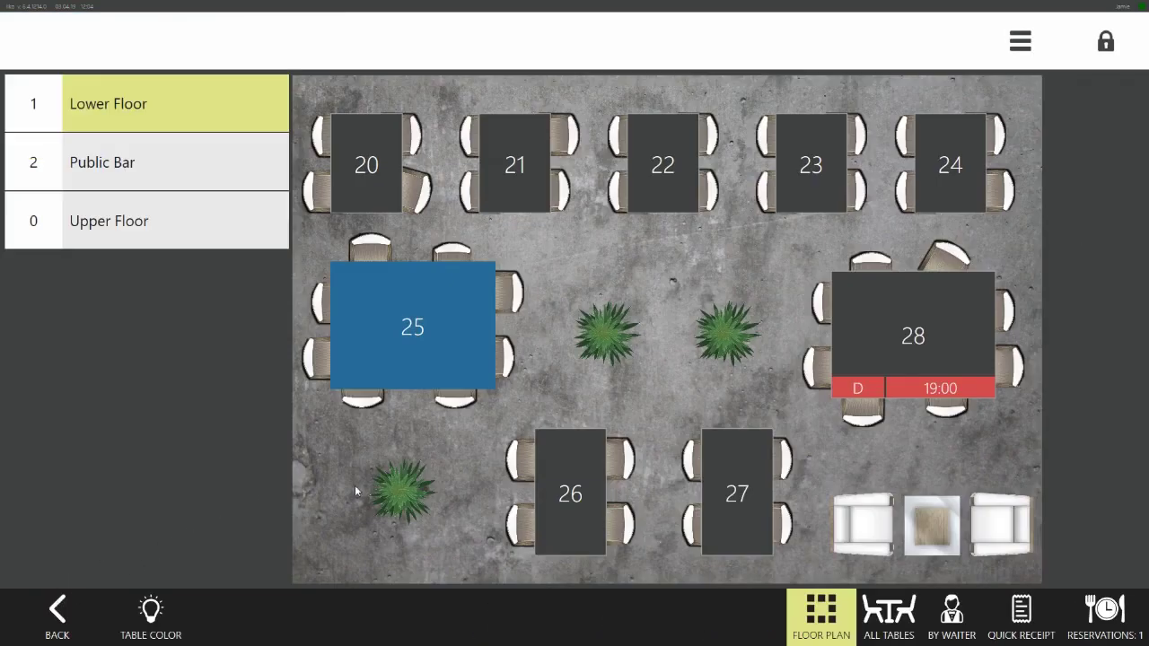
# Open table 2's £7.70 Traditional Fry Up order from the By Waiter list.
pyautogui.click(951, 614)
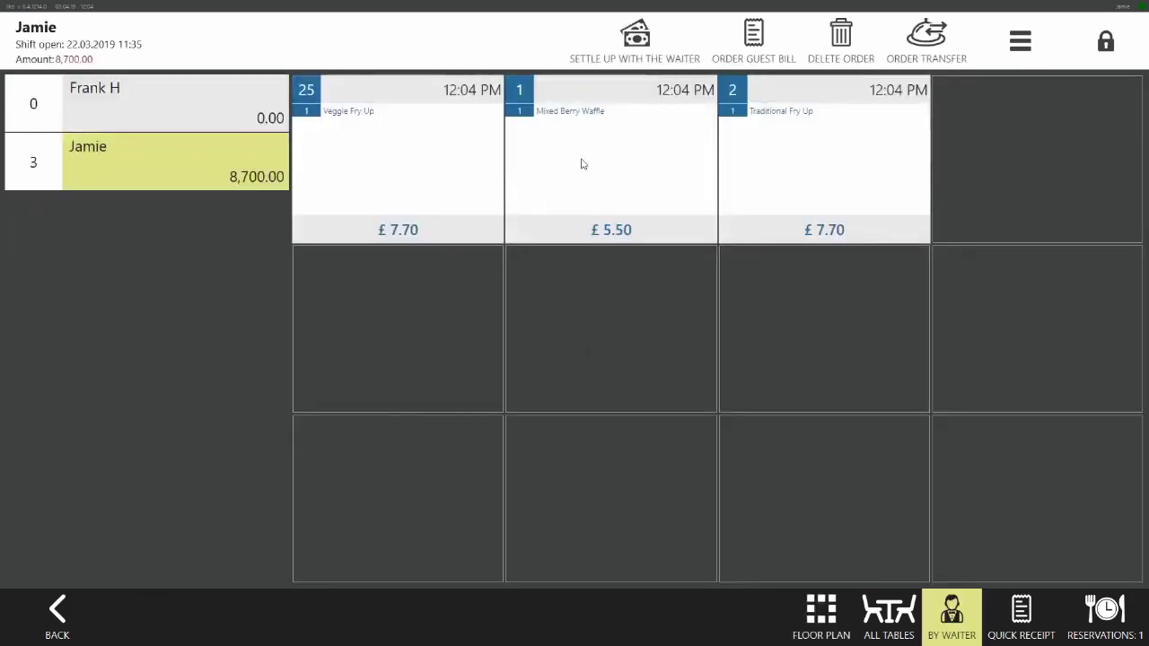
pyautogui.click(828, 192)
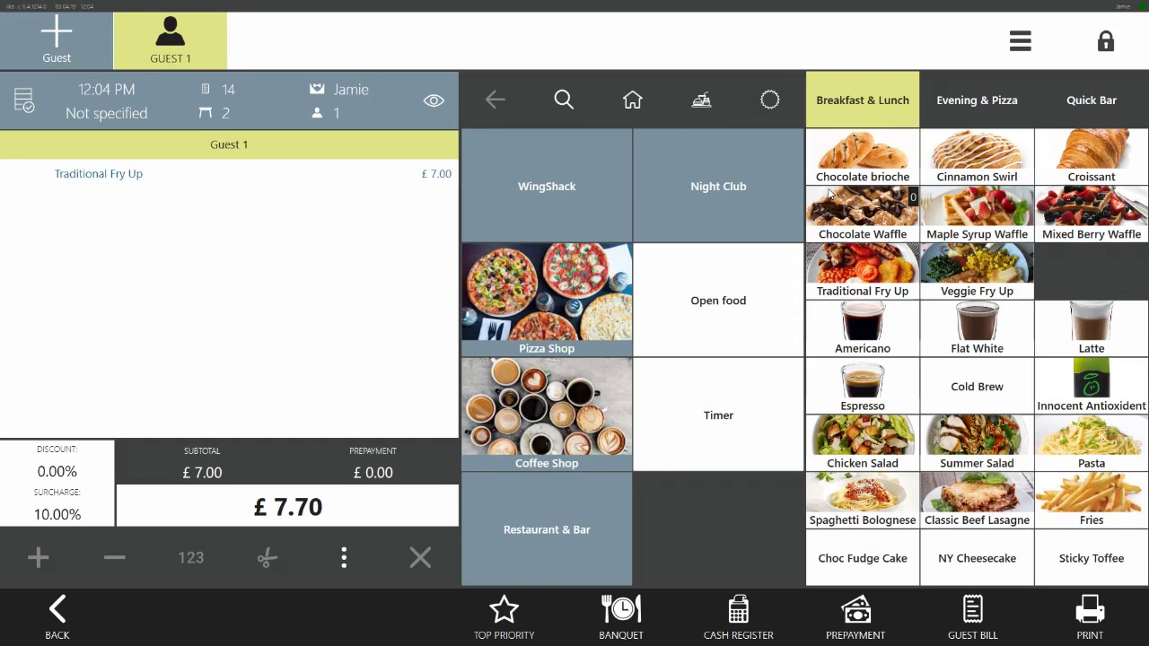
# Add a Coke to table 2's fry-up, an Energy Drink to table 1's waffles, and a Diet Coke to table 25's Veggie Fry Up.
pyautogui.click(1064, 117)
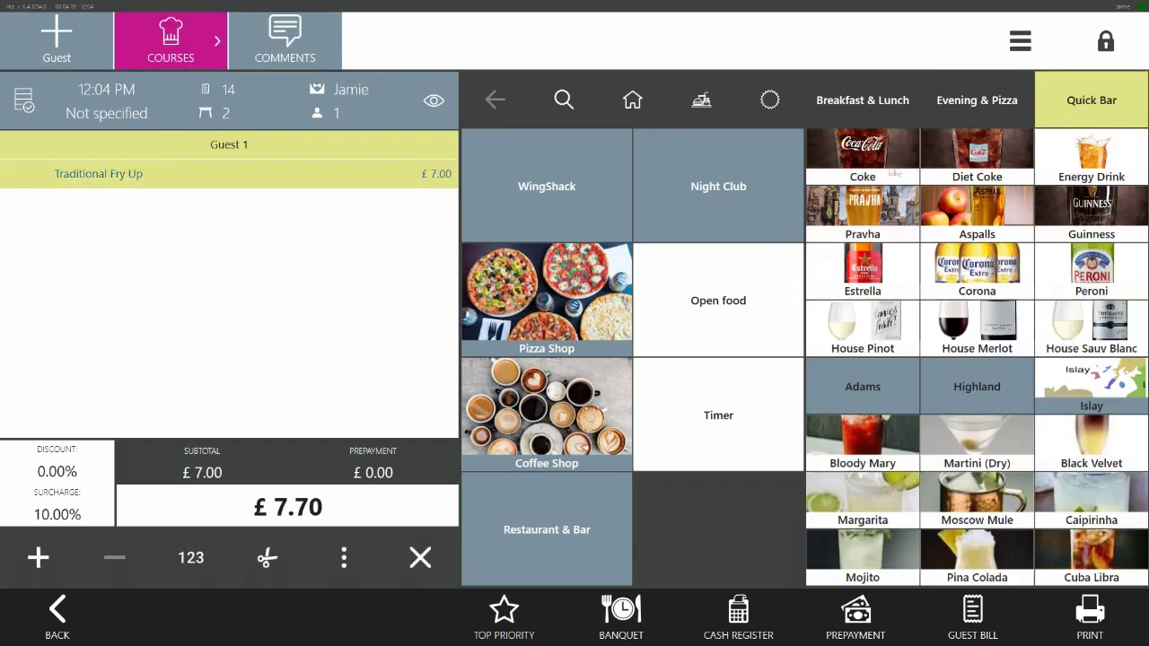
pyautogui.click(862, 163)
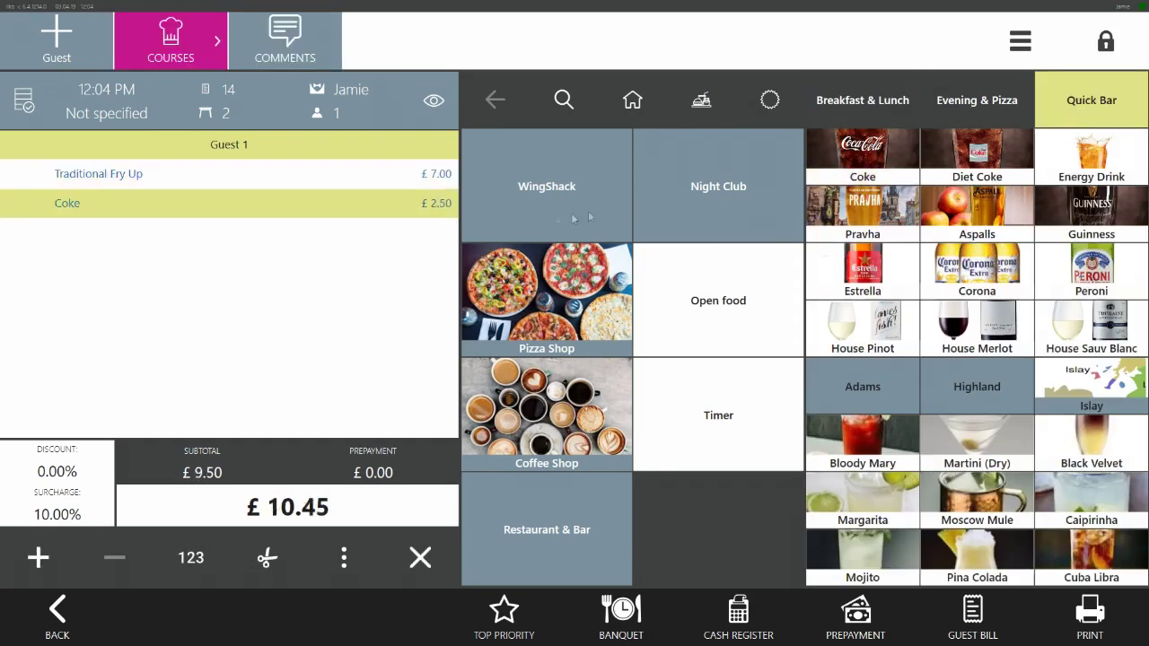
pyautogui.click(72, 632)
pyautogui.click(600, 148)
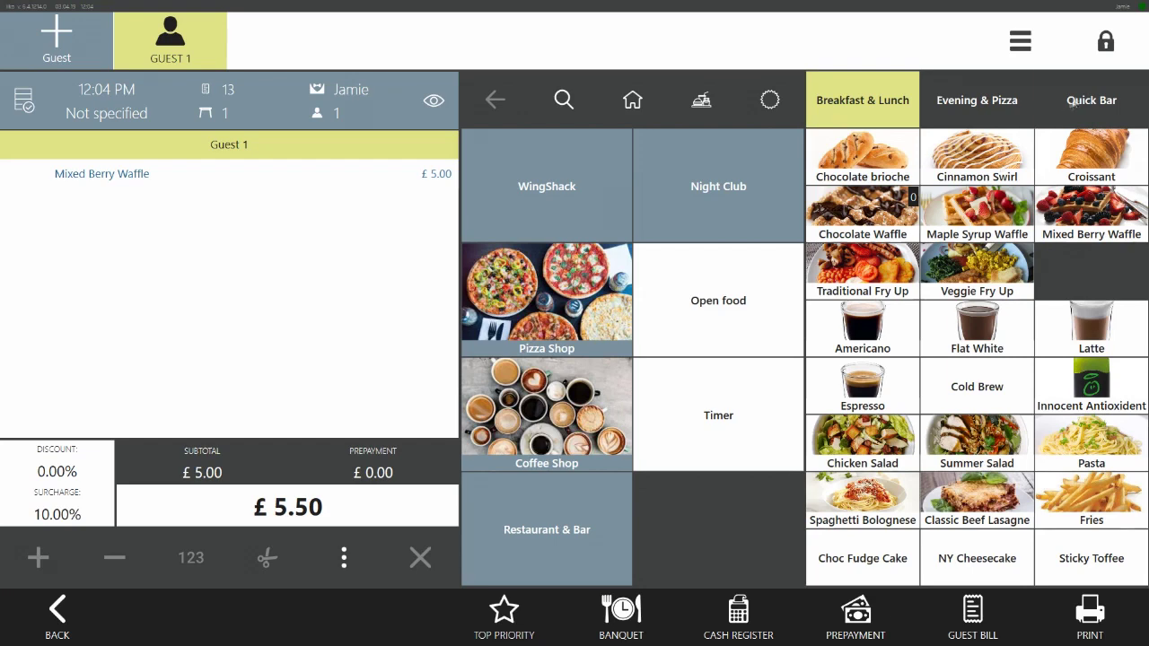
pyautogui.click(1074, 102)
pyautogui.click(1093, 137)
pyautogui.click(55, 602)
pyautogui.click(391, 226)
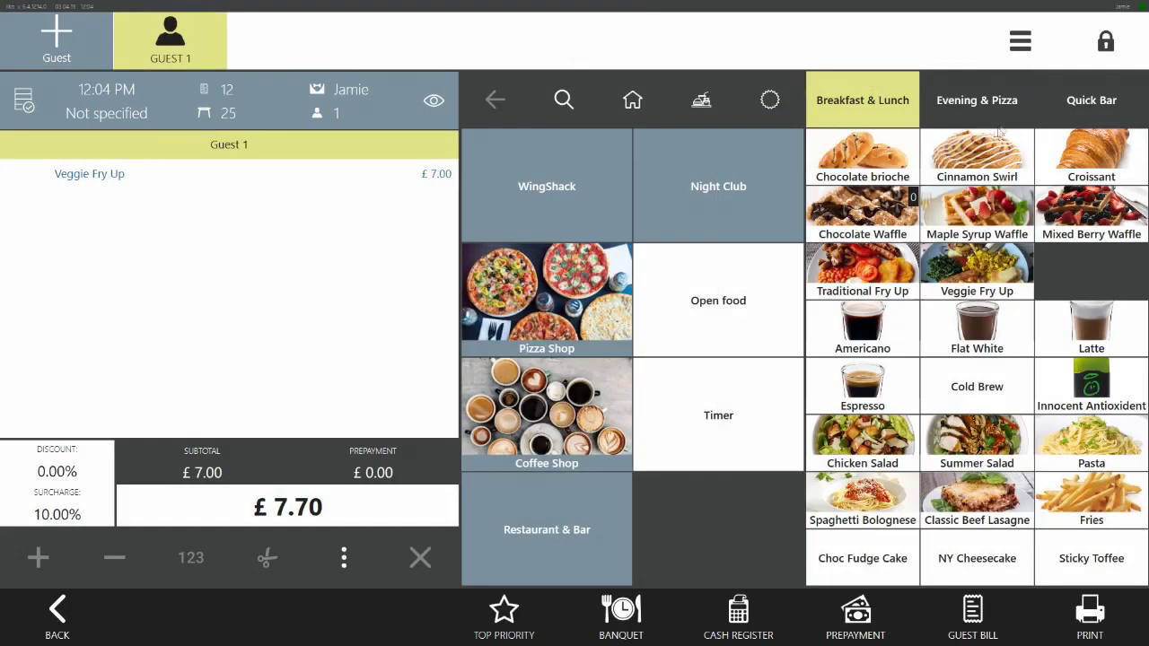
pyautogui.click(1054, 109)
pyautogui.click(991, 152)
pyautogui.click(57, 610)
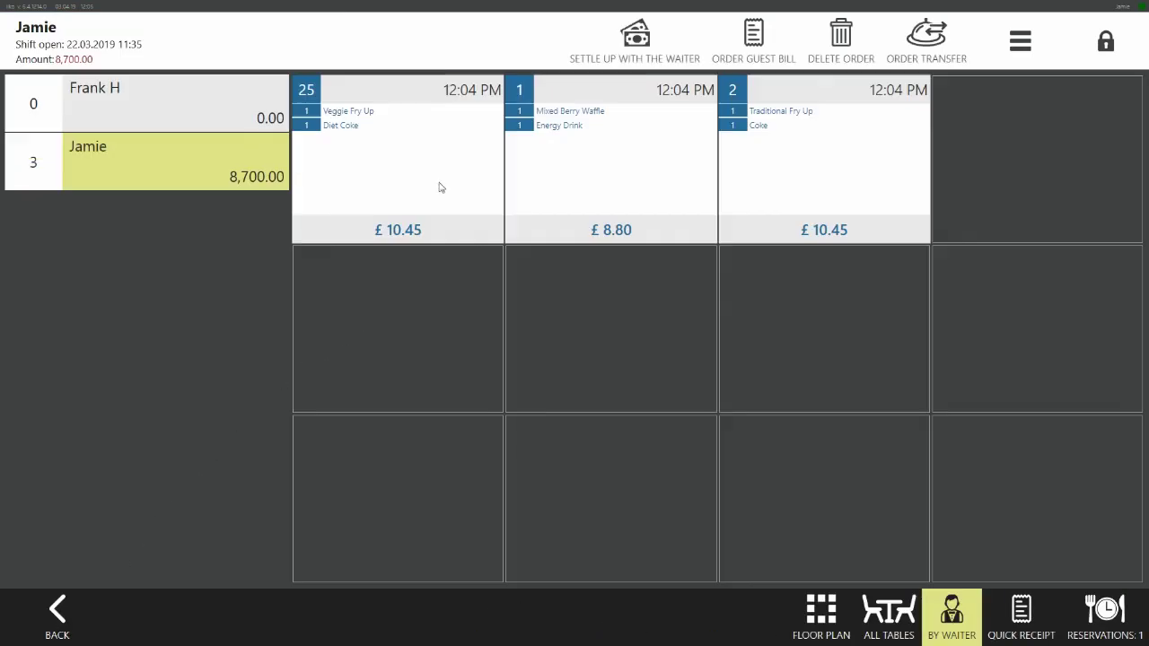
# Pay table 25's single-guest order in cash for the exact amount due.
pyautogui.click(384, 204)
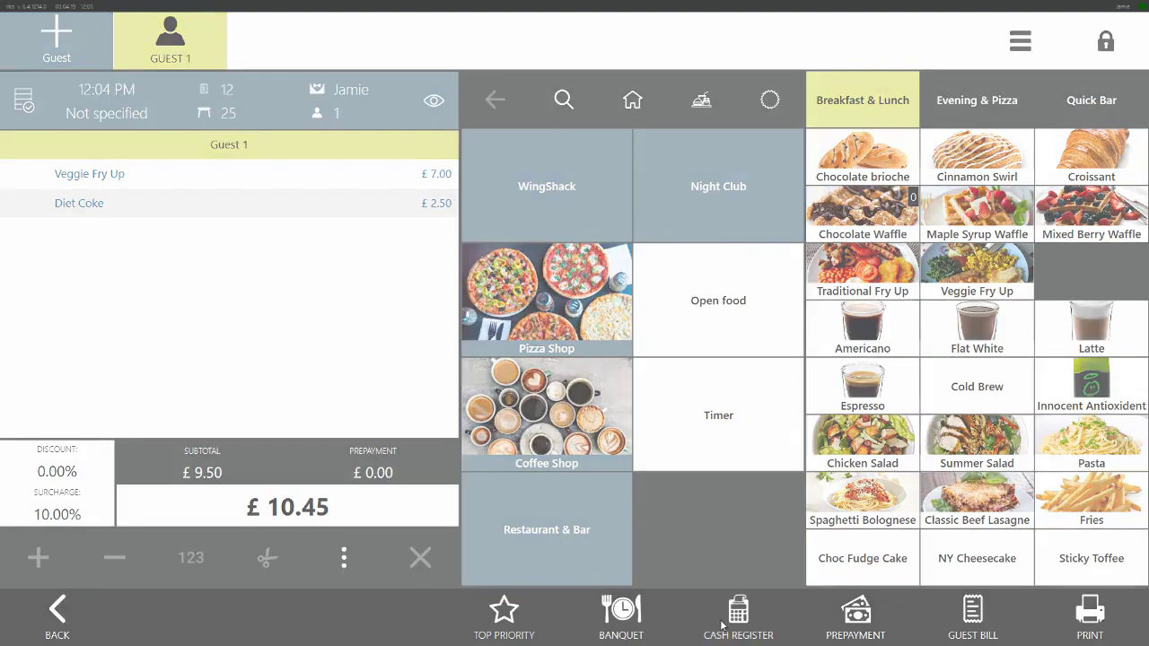
pyautogui.click(723, 625)
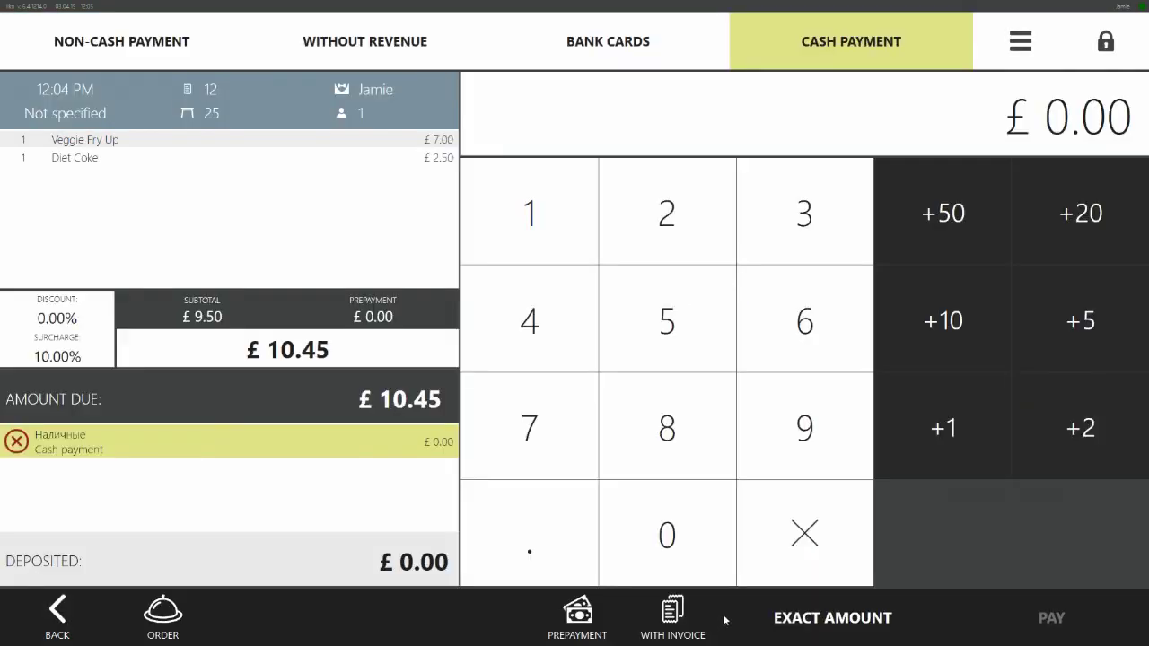
pyautogui.click(805, 617)
pyautogui.click(1006, 612)
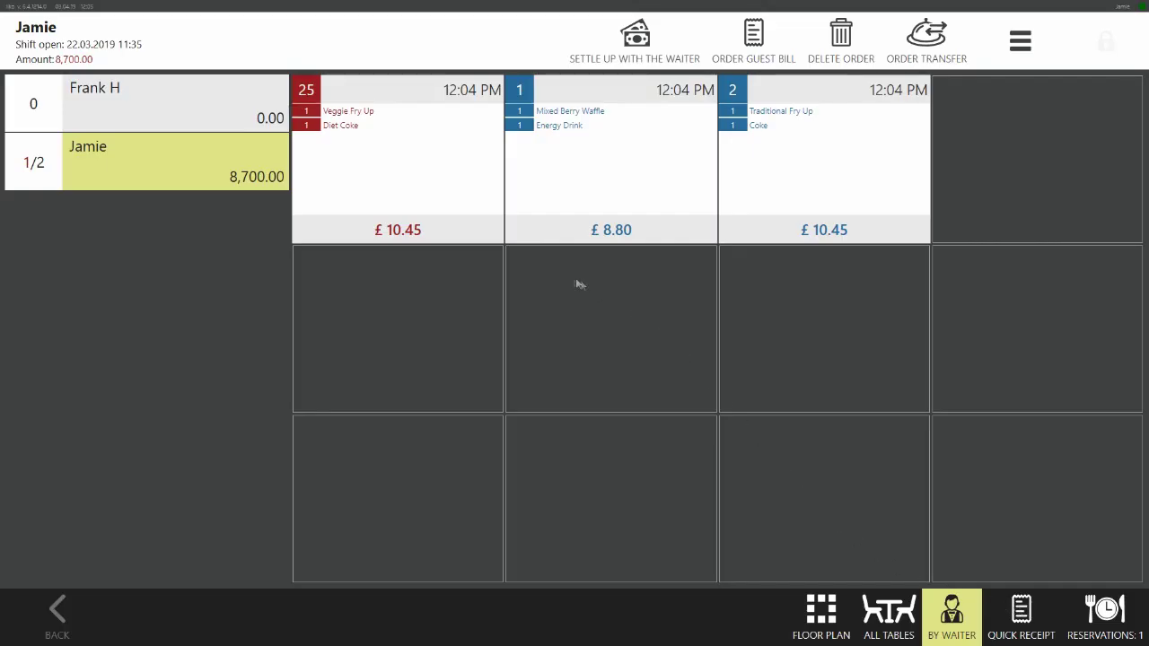
# Pay table 1's £8.80 order in cash for the exact amount.
pyautogui.click(588, 217)
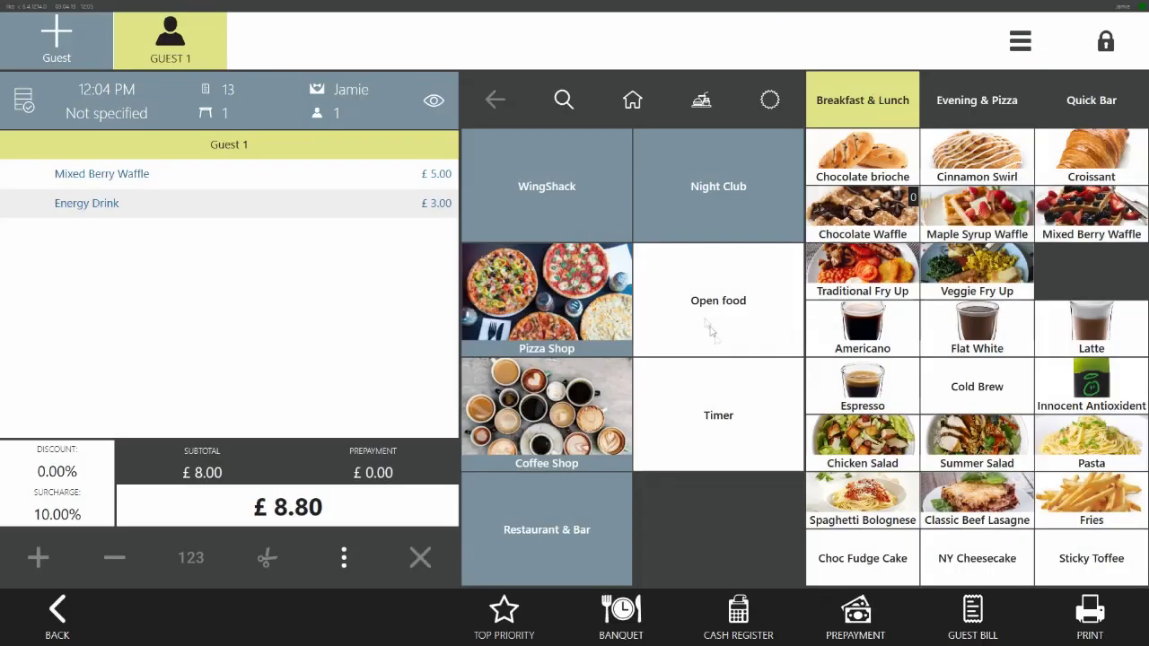
pyautogui.click(739, 618)
pyautogui.click(808, 615)
pyautogui.click(1034, 619)
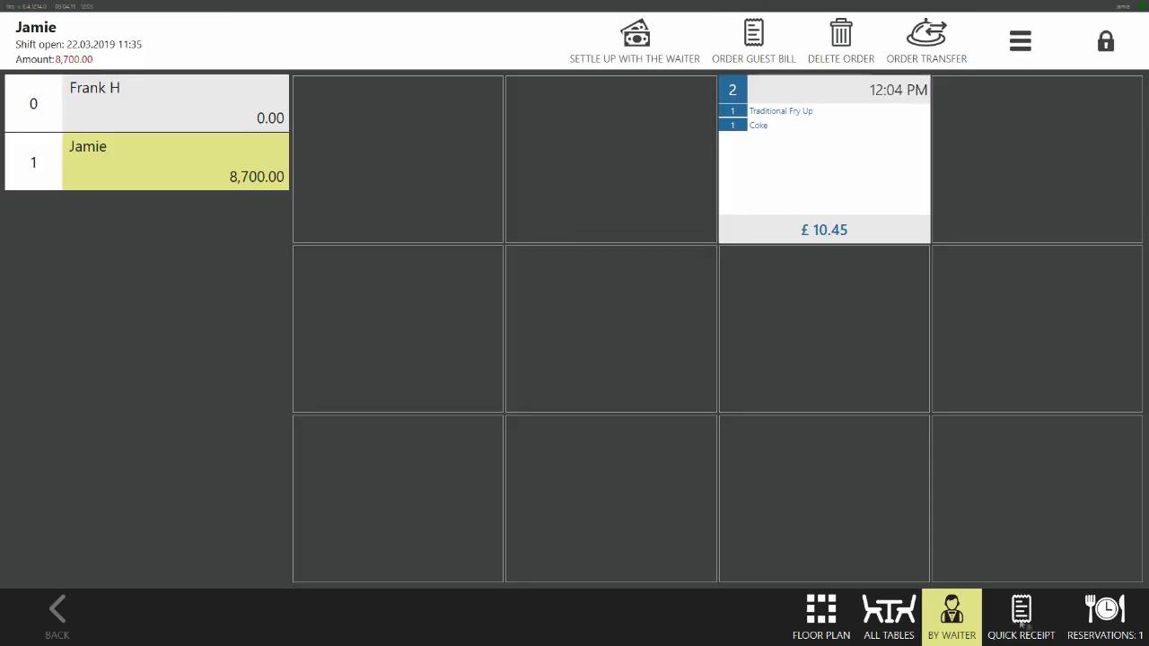
# Pay table 2's £10.45 order in cash, then open table 25's two-guest order from the floor plan.
pyautogui.click(831, 198)
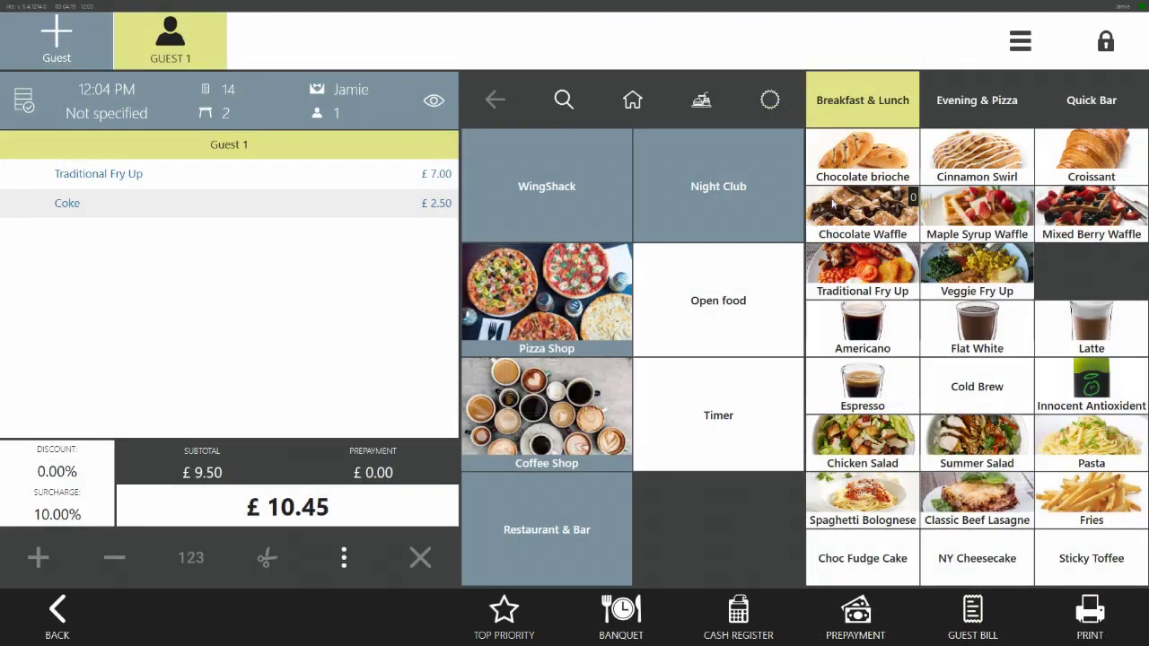
pyautogui.click(739, 617)
pyautogui.click(817, 617)
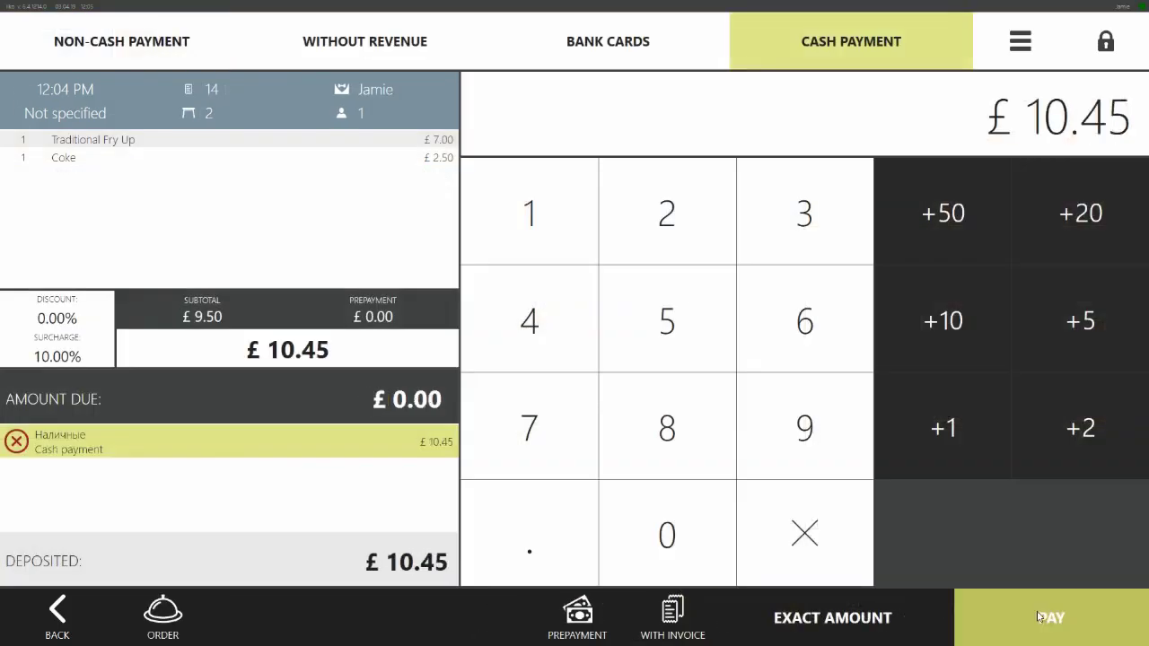
pyautogui.click(1038, 617)
pyautogui.click(824, 613)
pyautogui.click(451, 370)
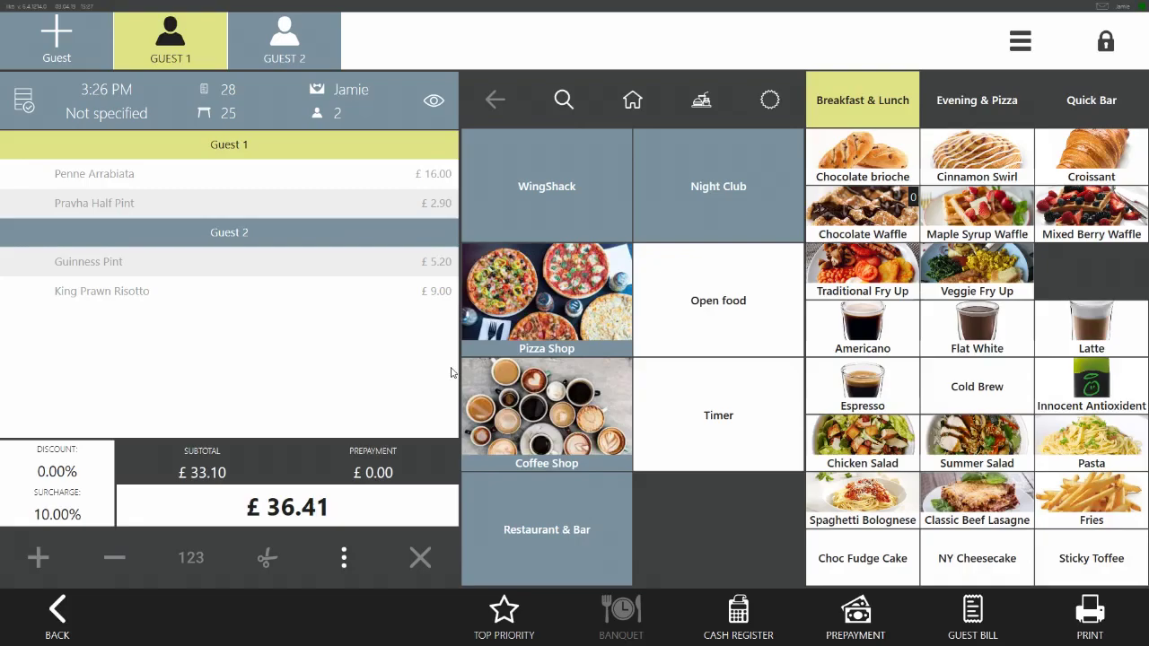
# Print the guest bill for table 25's £36.41 order, view its payment screen, then return to the order.
pyautogui.click(978, 619)
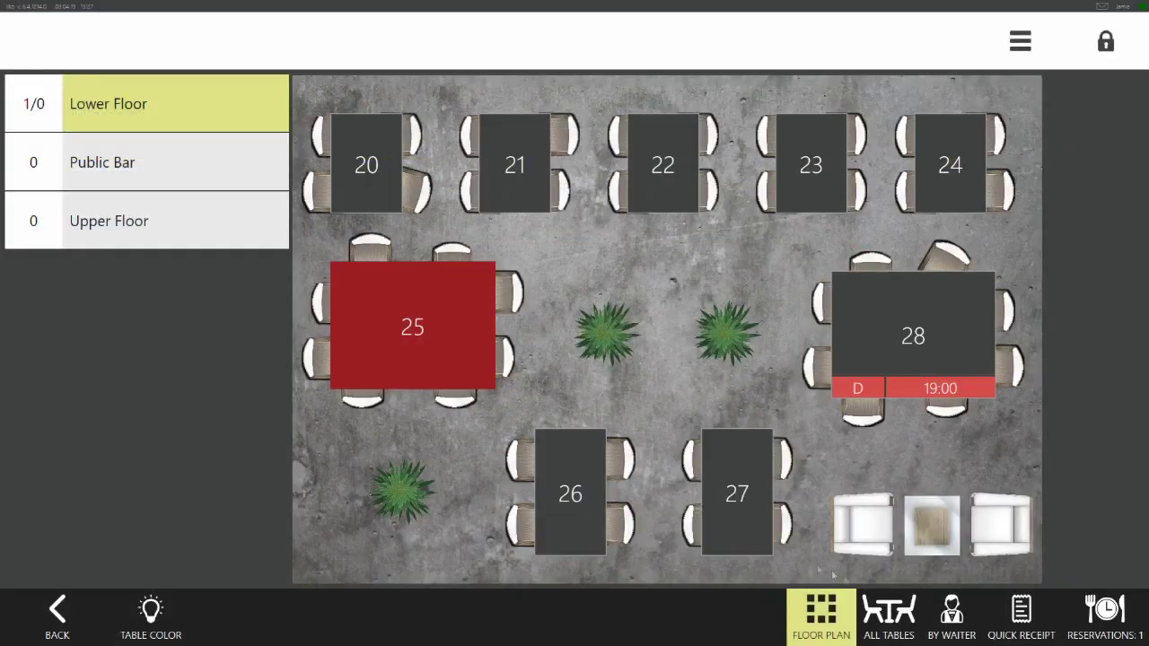
pyautogui.click(428, 330)
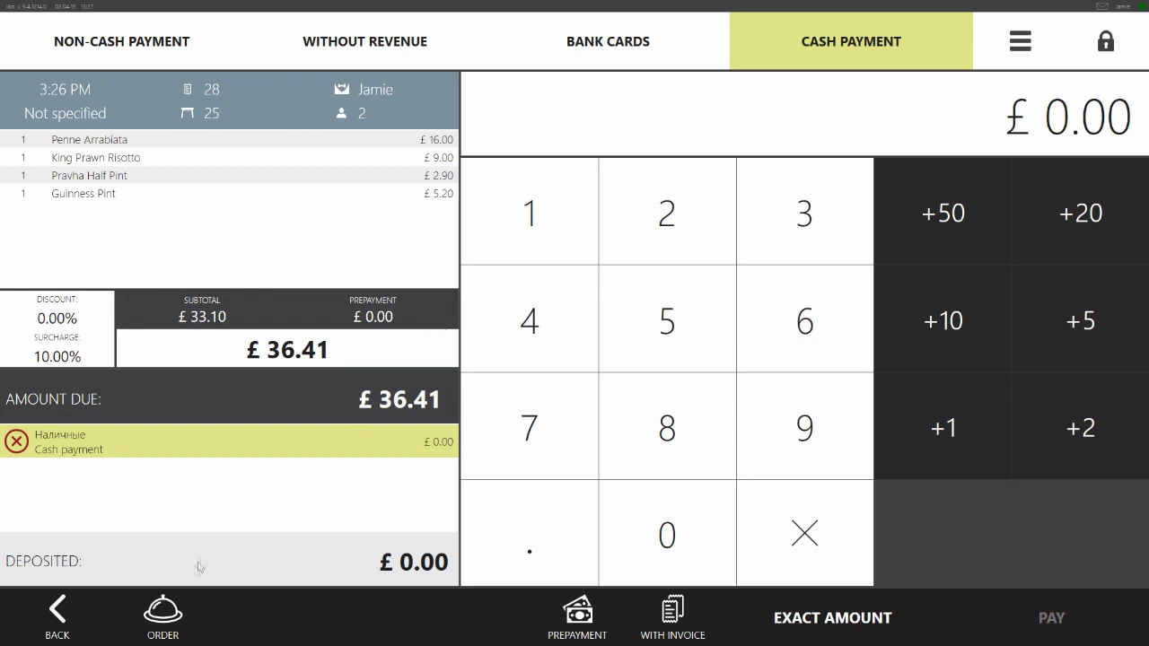
pyautogui.click(164, 611)
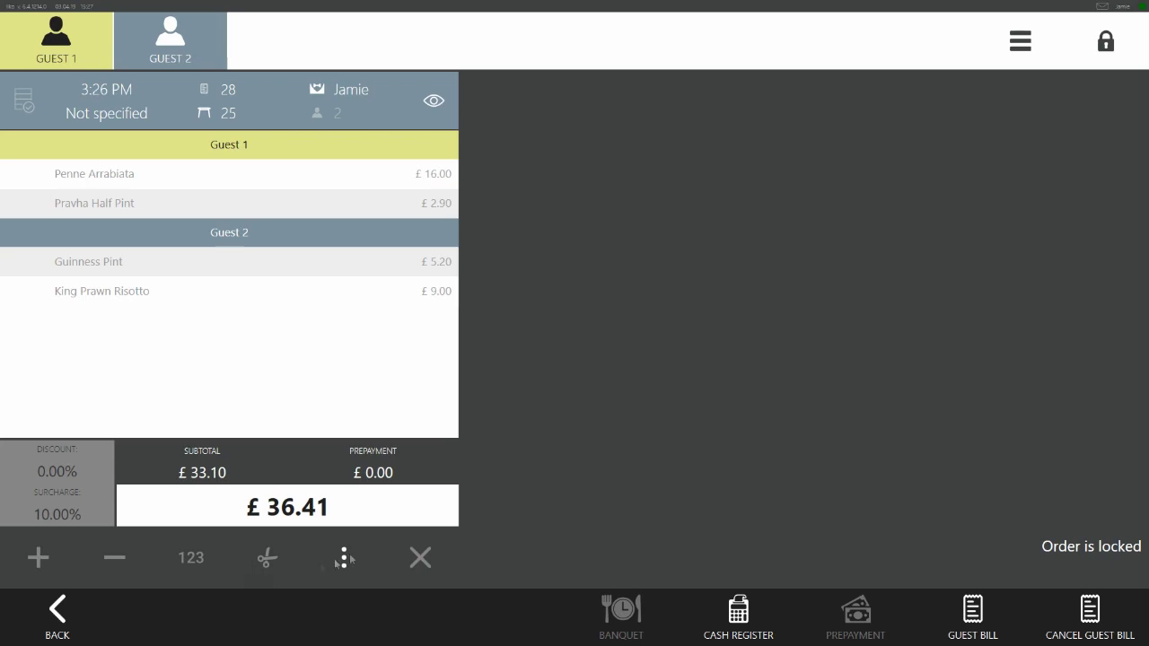
# Cancel table 25's guest bill and bill Guest 2's Guinness and Risotto as a separate £15.62 order.
pyautogui.click(1091, 616)
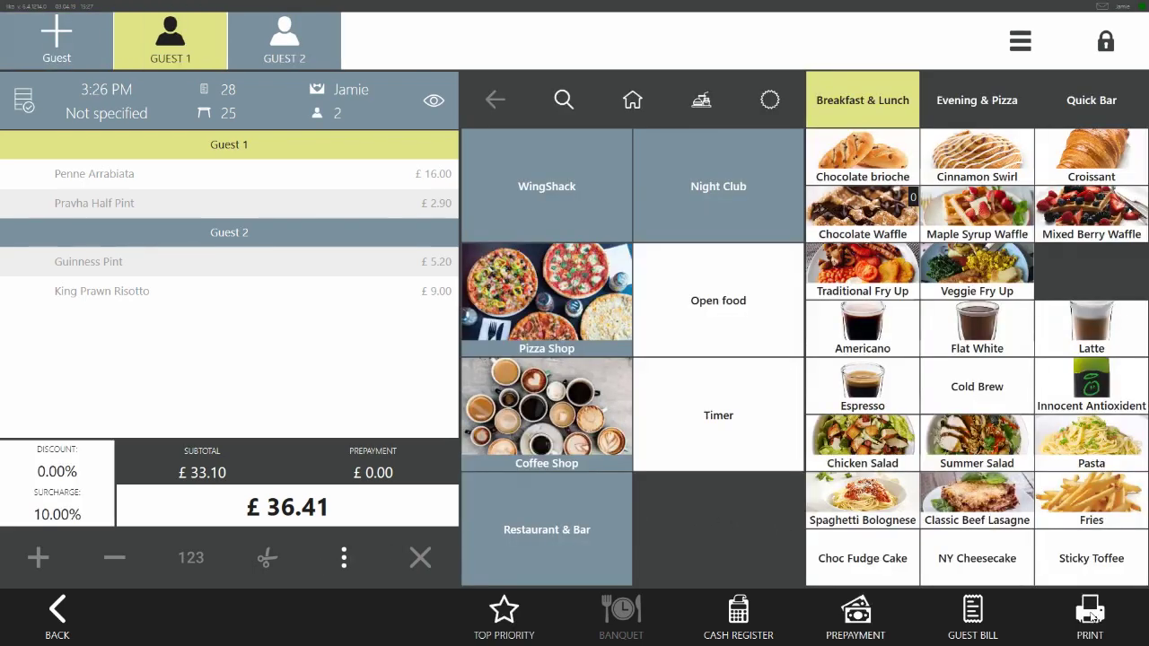
pyautogui.click(12, 240)
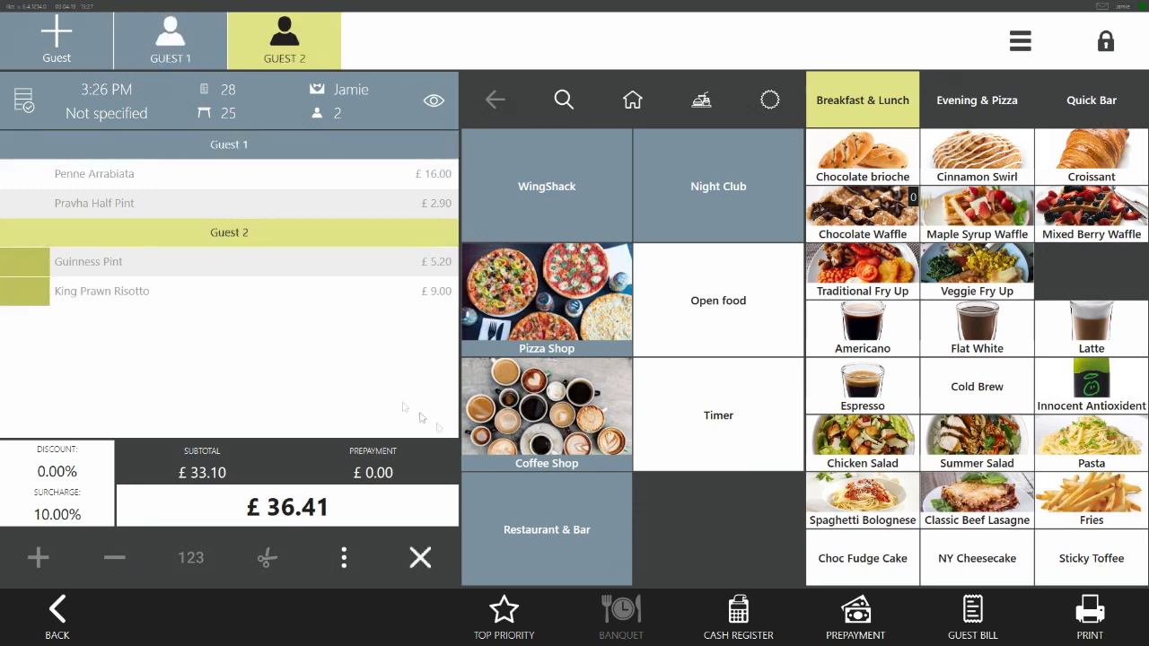
pyautogui.click(977, 616)
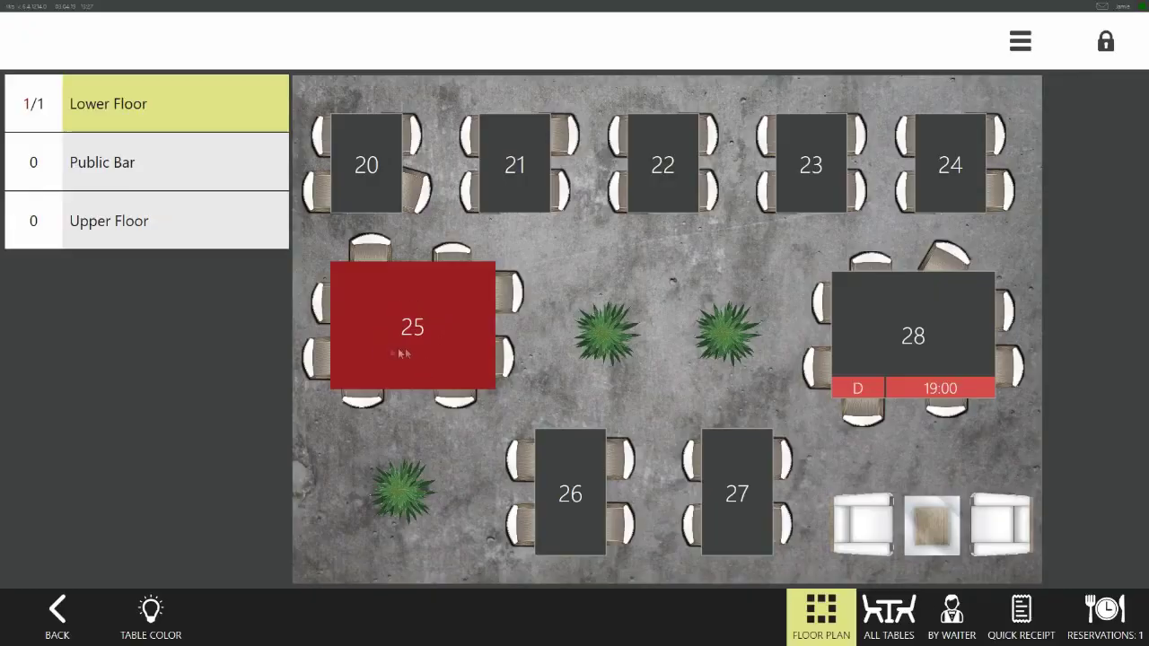
pyautogui.click(951, 614)
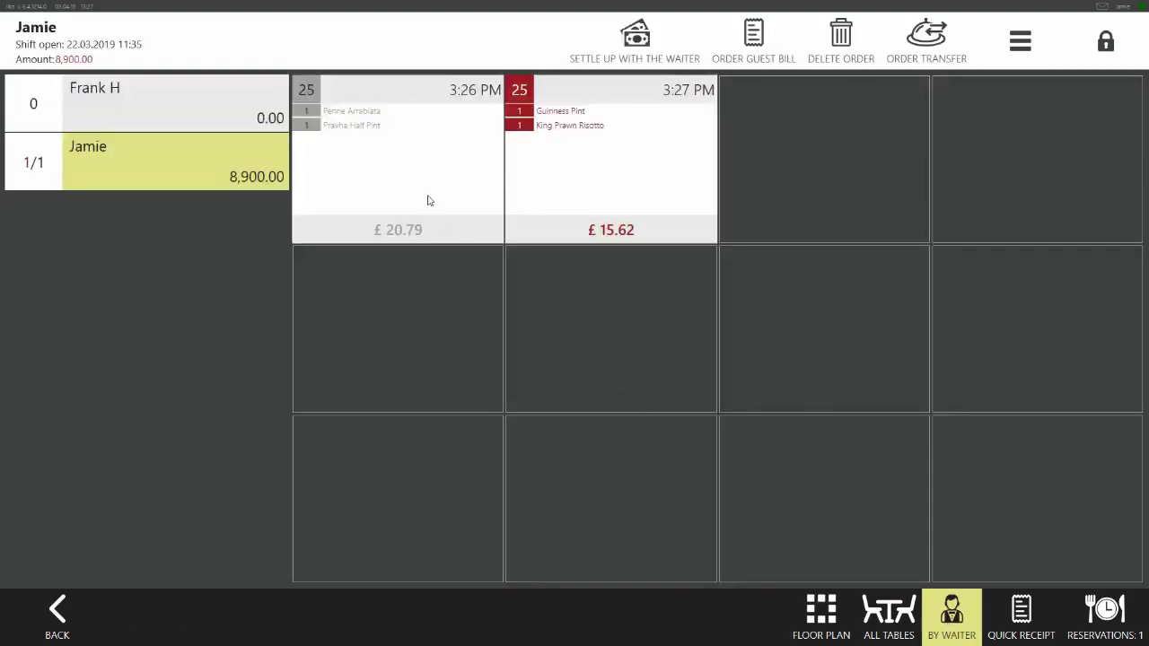
pyautogui.click(429, 200)
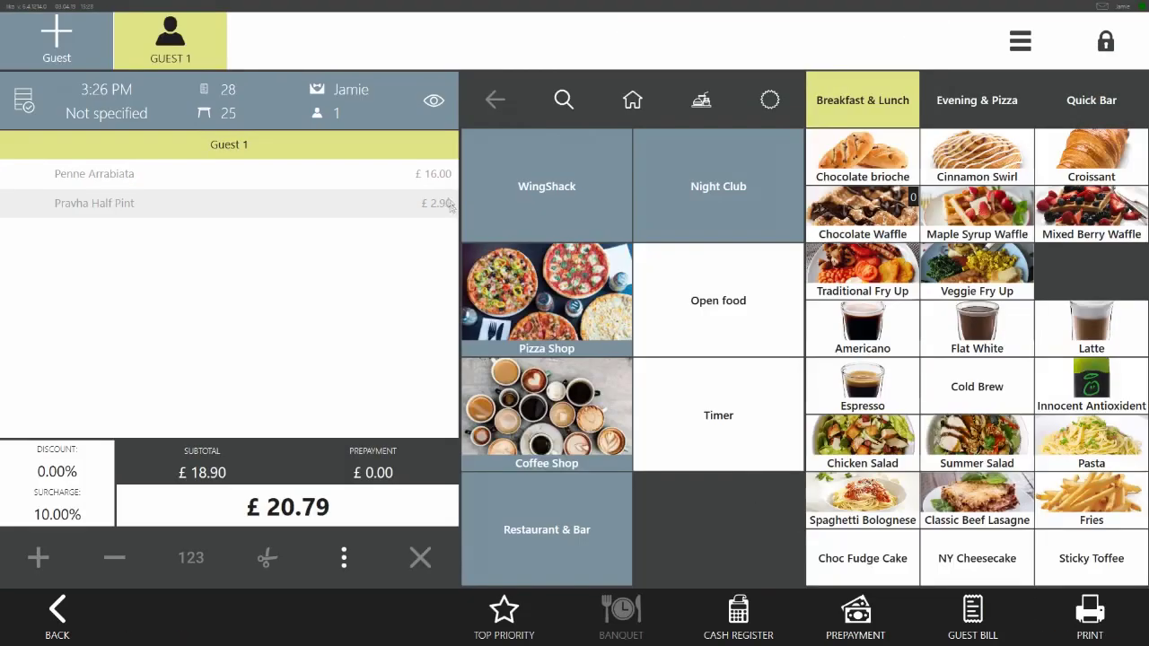
# Print Guest 1's bill, pay the £15.62 order in exact cash, and bring up payment for the £20.79 order.
pyautogui.click(449, 199)
pyautogui.click(976, 617)
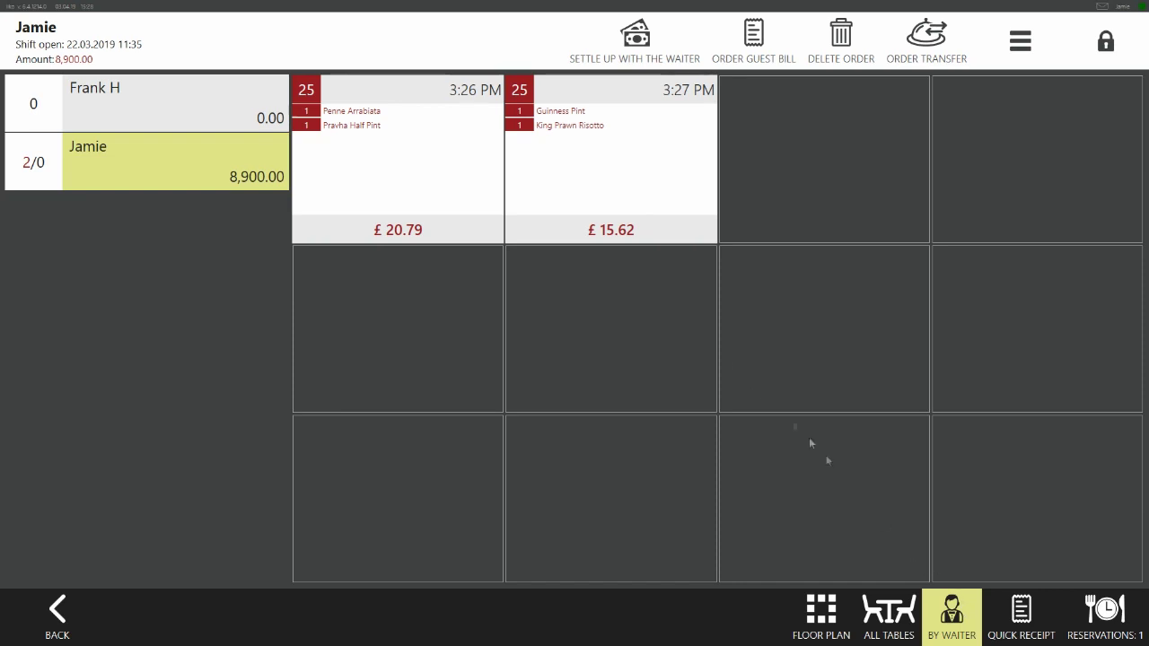
pyautogui.click(568, 182)
pyautogui.click(833, 618)
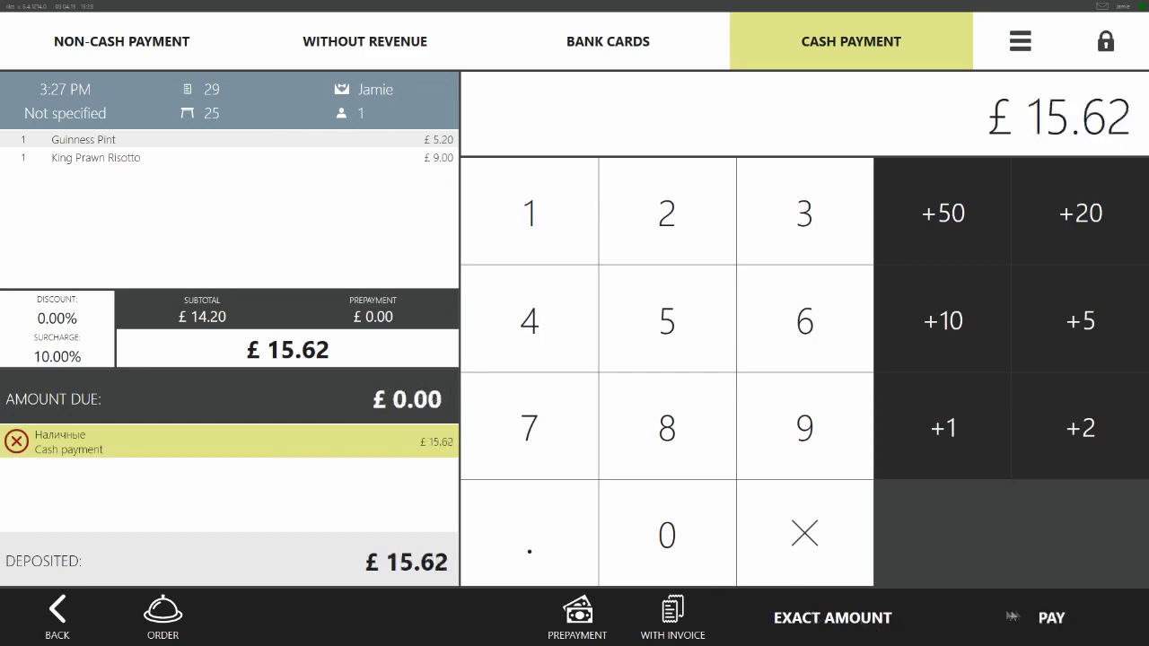
pyautogui.click(1051, 617)
pyautogui.click(450, 171)
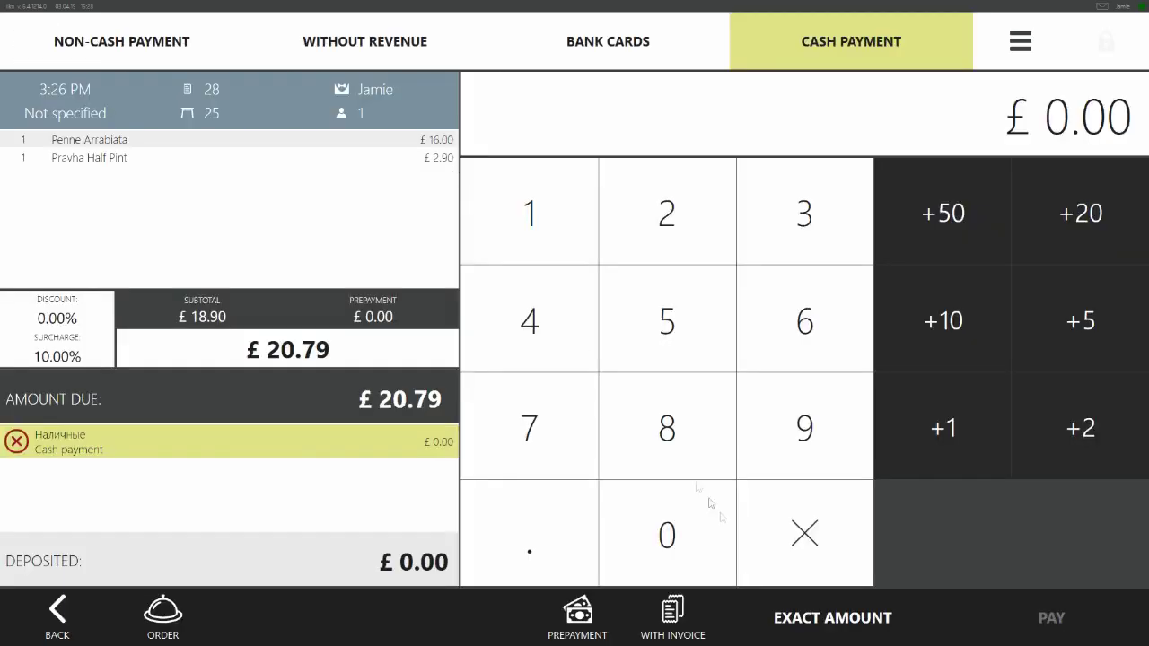